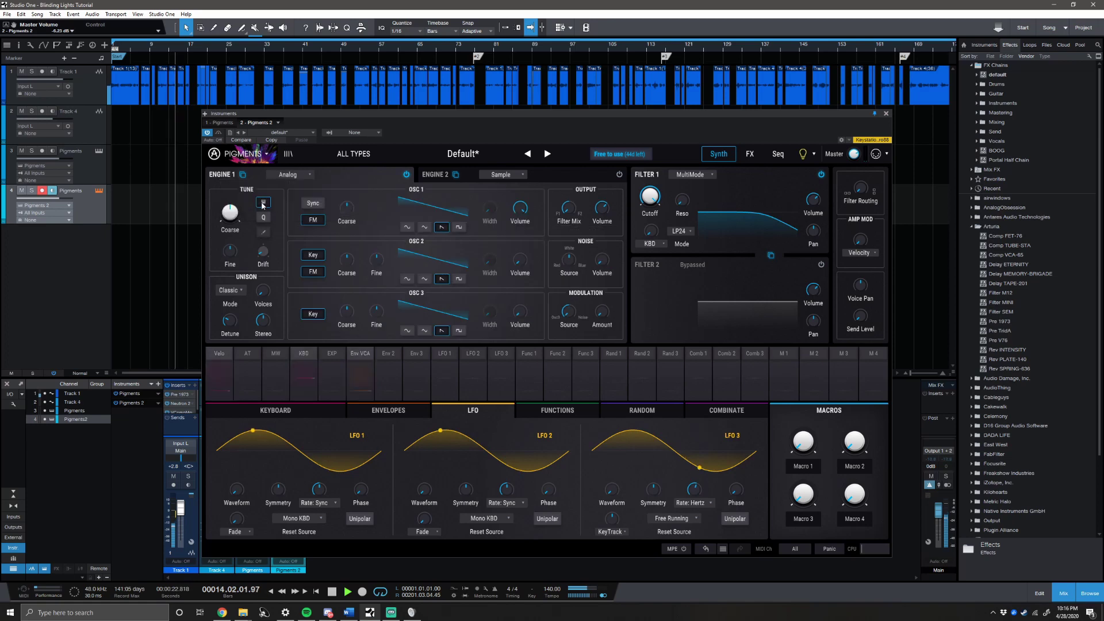
# - Lower the volume of oscillator 1 in the analog engine to about -26.2 dB
pyautogui.moveTo(529, 202)
pyautogui.scroll(-5, 531, 201)
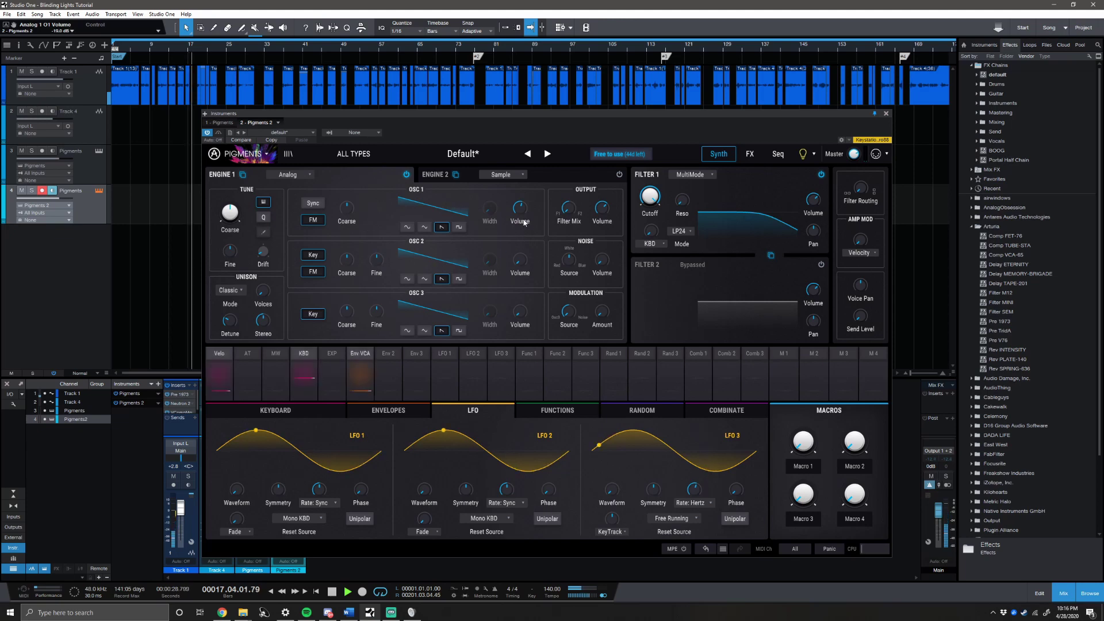
pyautogui.scroll(-3, 530, 202)
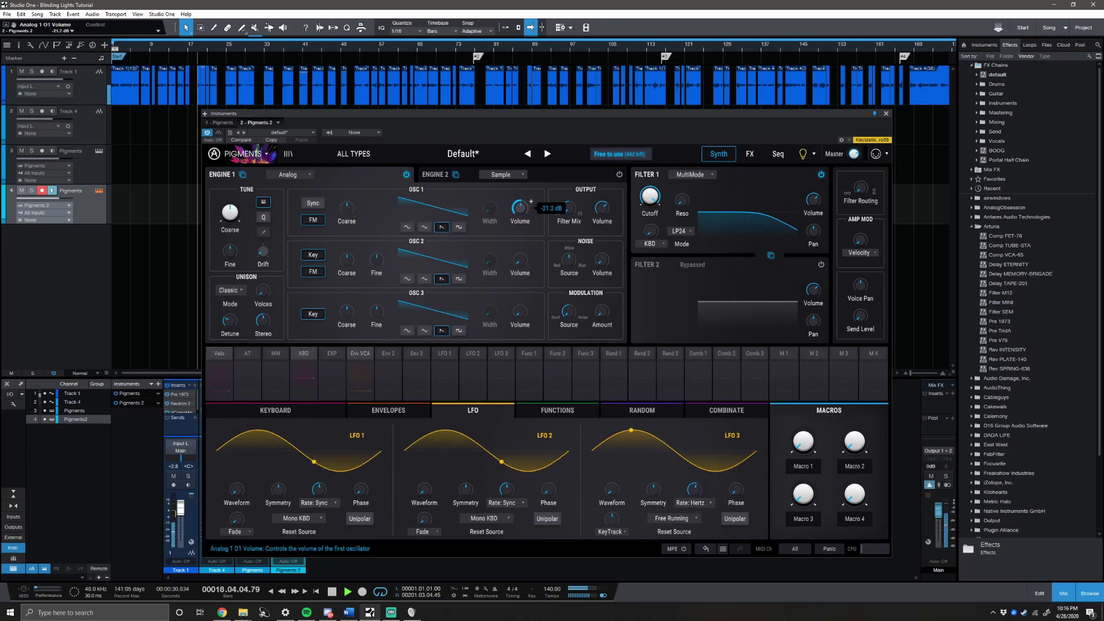
pyautogui.scroll(2, 530, 201)
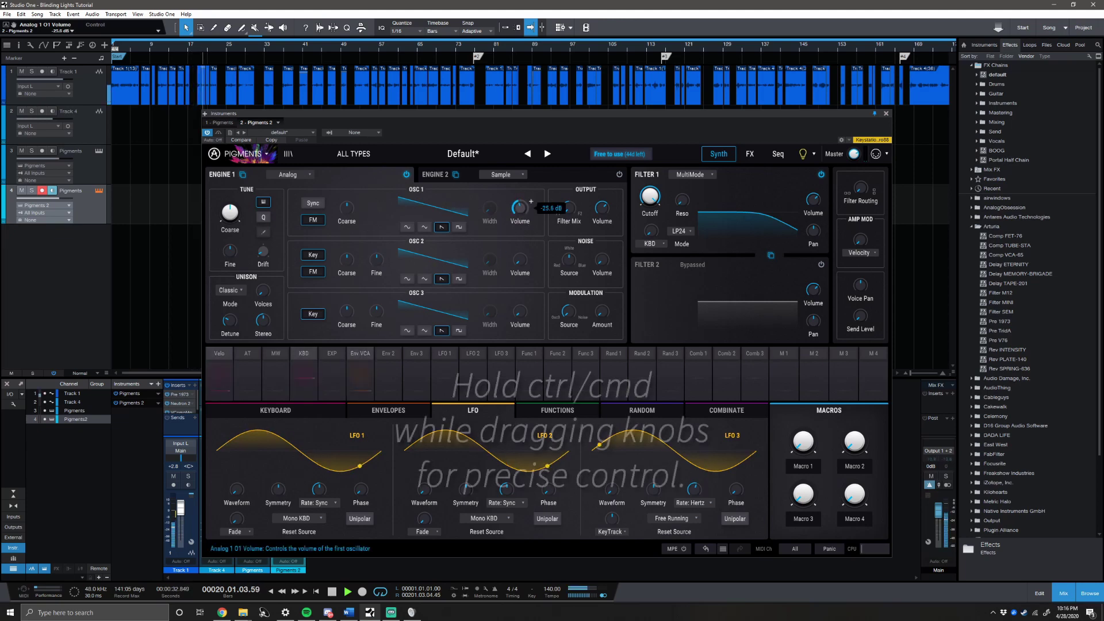
pyautogui.moveTo(520, 207); pyautogui.dragTo(520, 206)
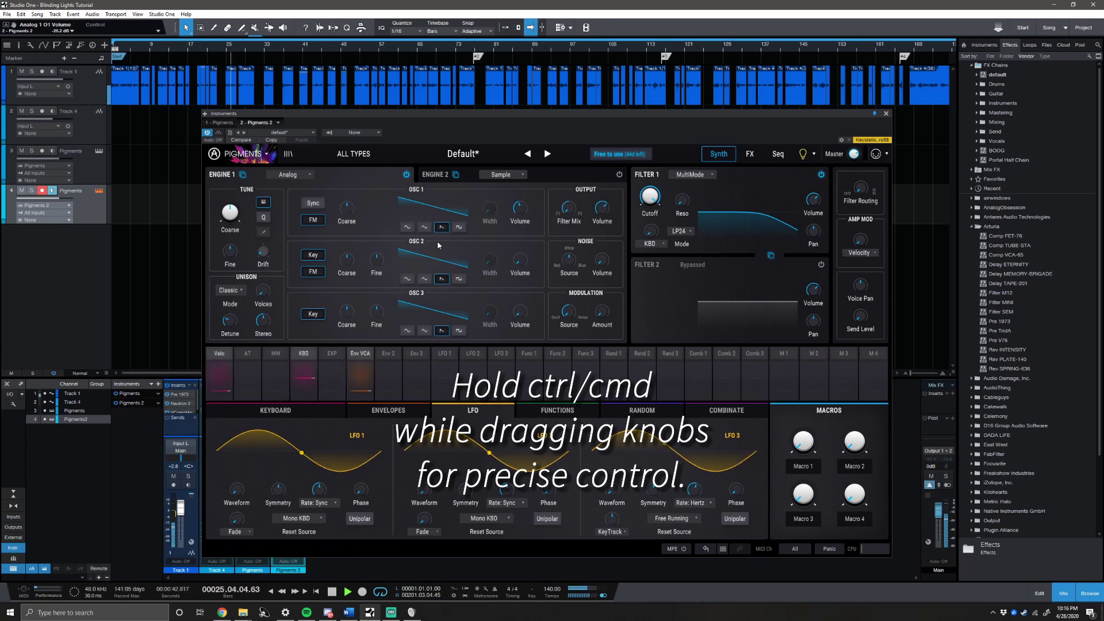
# - Raise oscillator 2's volume to about -11.6 dB and set its coarse tuning to 12 semitones
pyautogui.moveTo(517, 265)
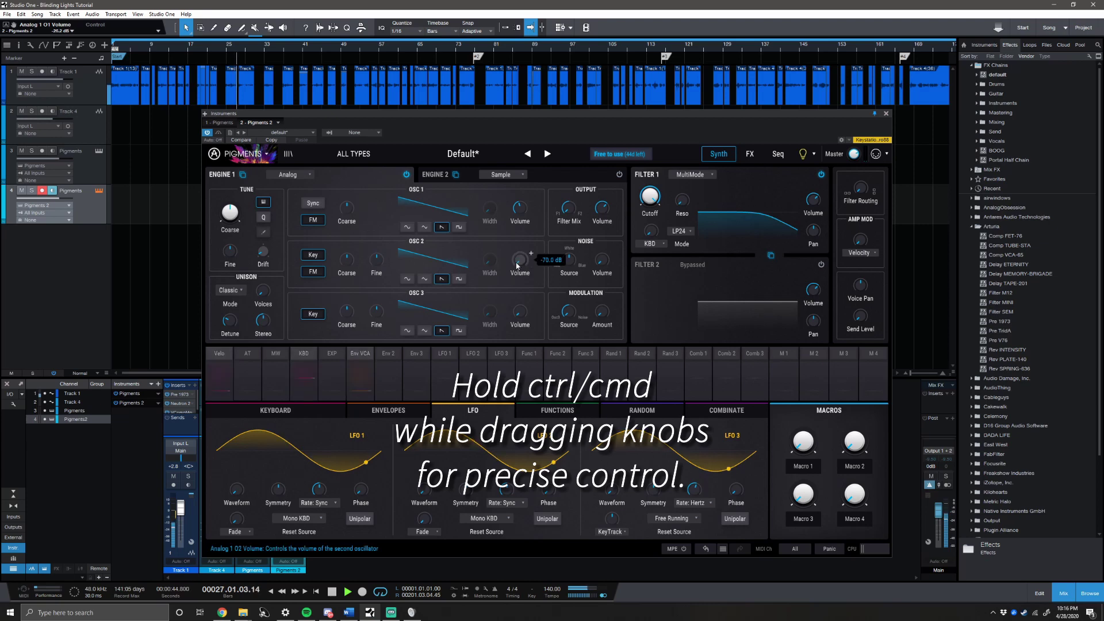
pyautogui.moveTo(517, 265); pyautogui.dragTo(517, 235)
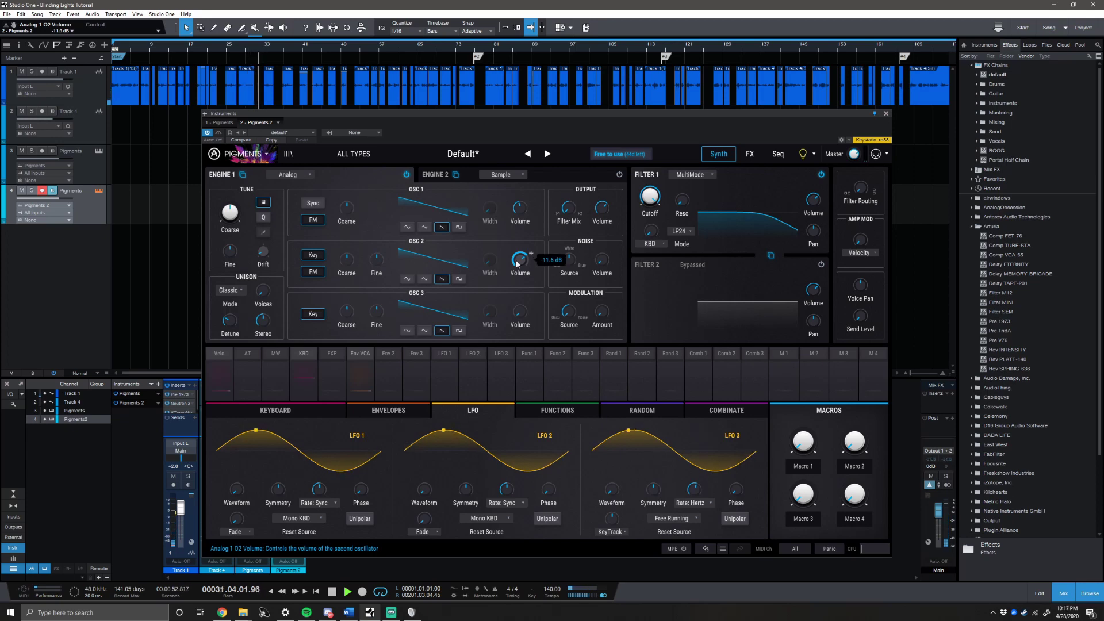
pyautogui.moveTo(347, 258)
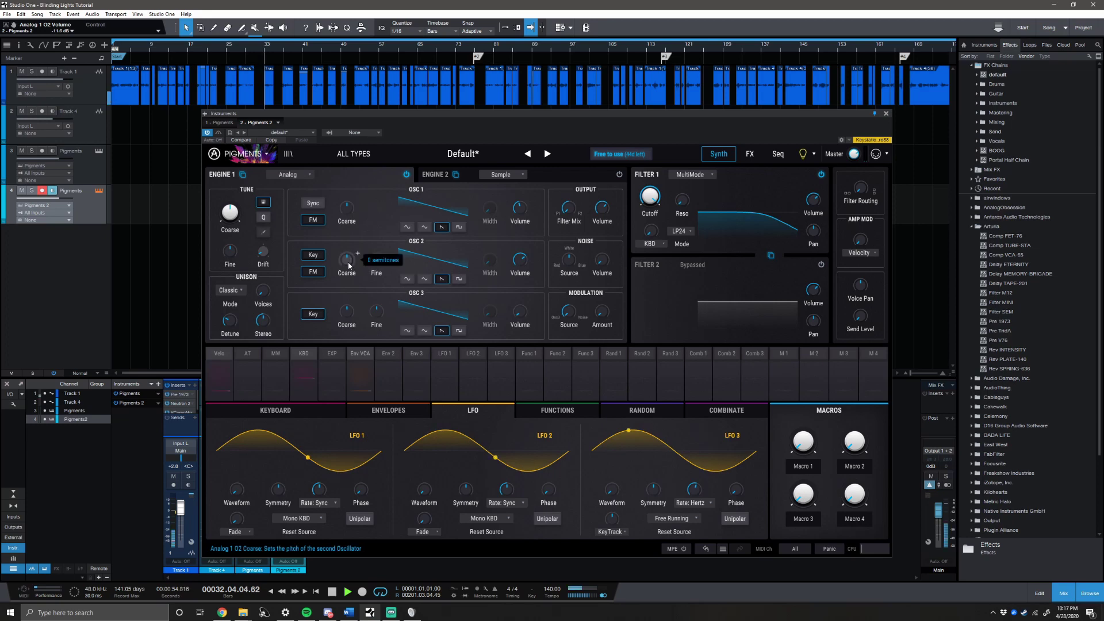
pyautogui.moveTo(347, 259); pyautogui.dragTo(347, 258)
# - Set oscillator 3's coarse tuning to 12 semitones and switch its waveform to square
pyautogui.moveTo(348, 321)
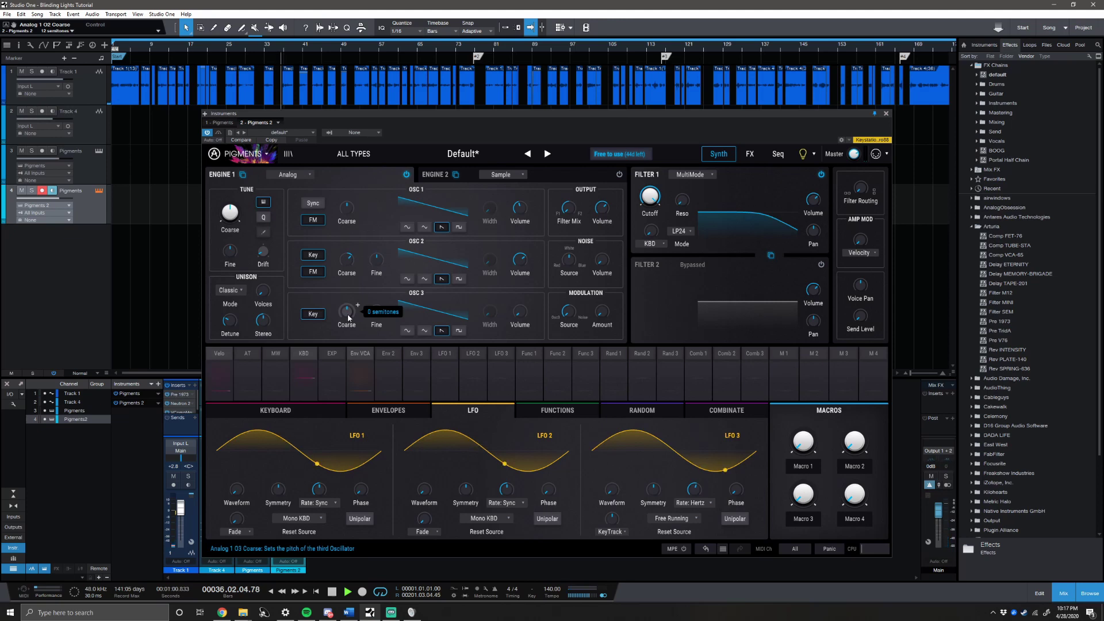
pyautogui.moveTo(348, 315); pyautogui.dragTo(358, 304)
pyautogui.moveTo(358, 305); pyautogui.dragTo(358, 305)
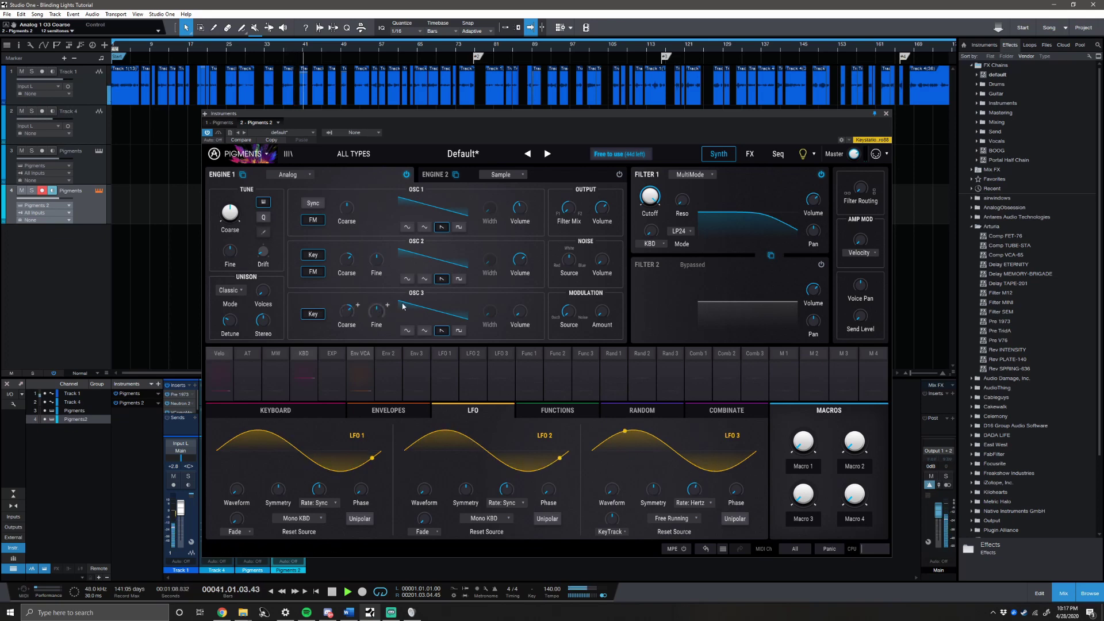
pyautogui.click(460, 331)
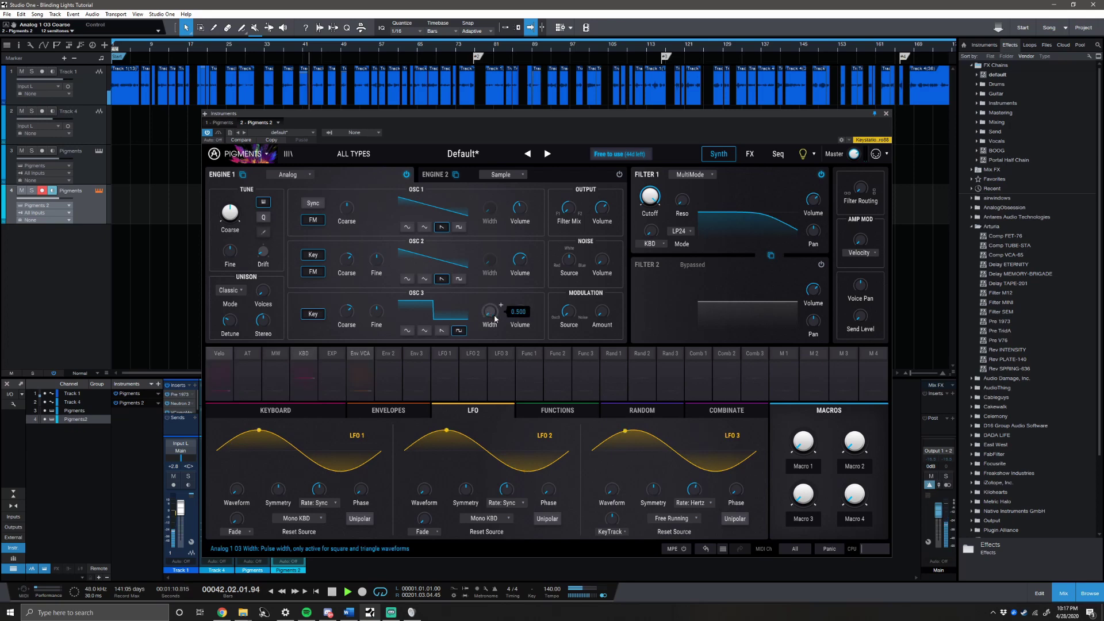
# - Set oscillator 3's volume to about -22.3 dB and its pulse width to about 0.735
pyautogui.moveTo(520, 319); pyautogui.dragTo(520, 305)
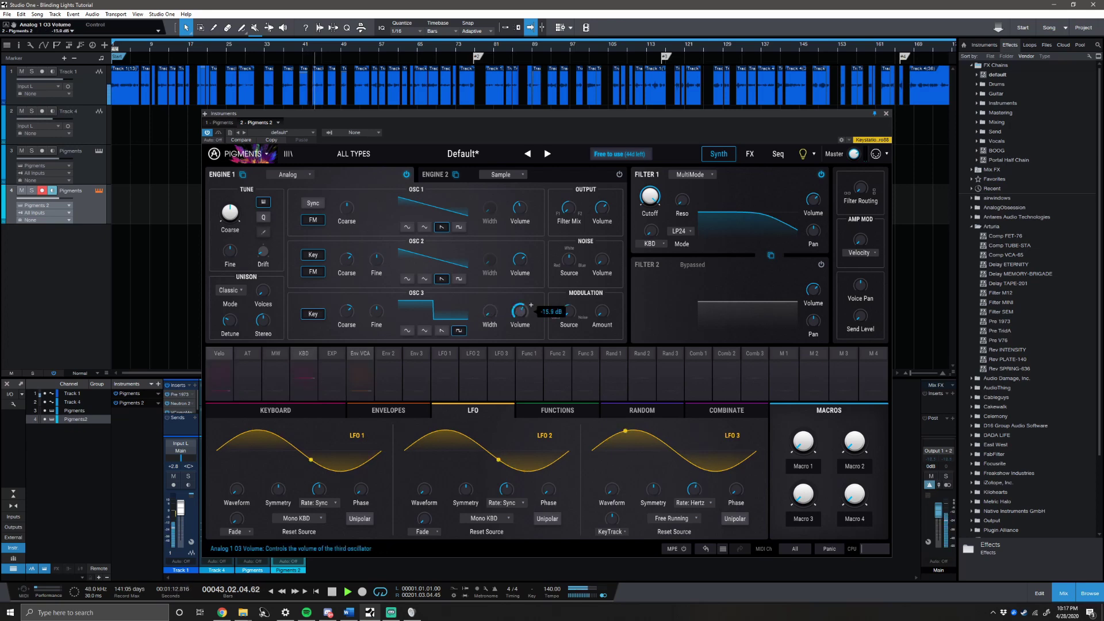
pyautogui.moveTo(520, 305); pyautogui.dragTo(520, 305)
pyautogui.moveTo(494, 318)
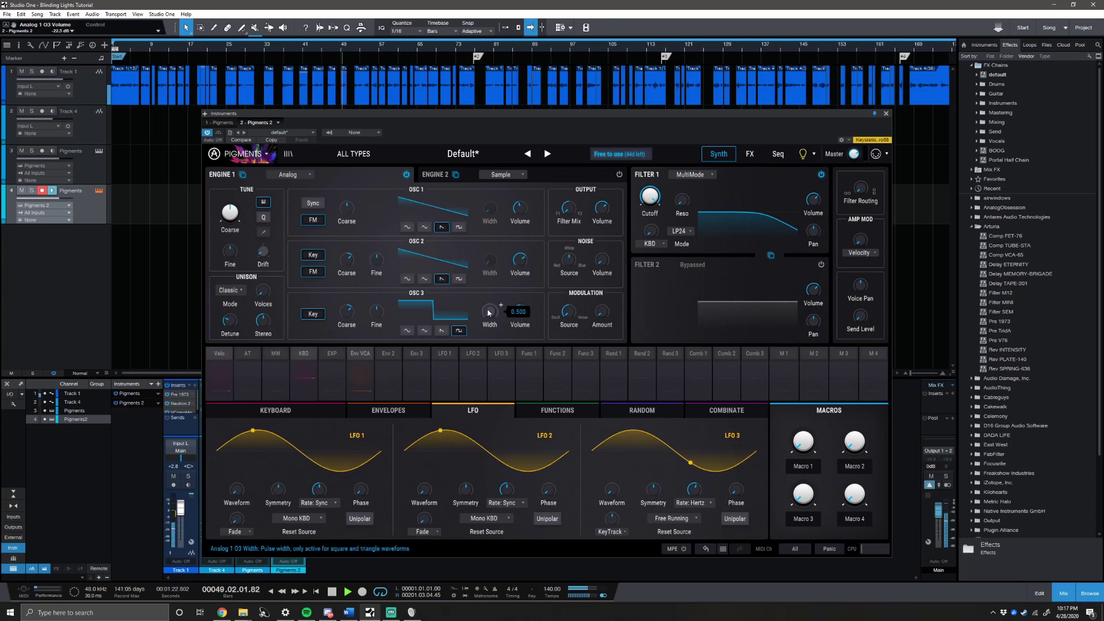
pyautogui.moveTo(490, 312); pyautogui.dragTo(490, 269)
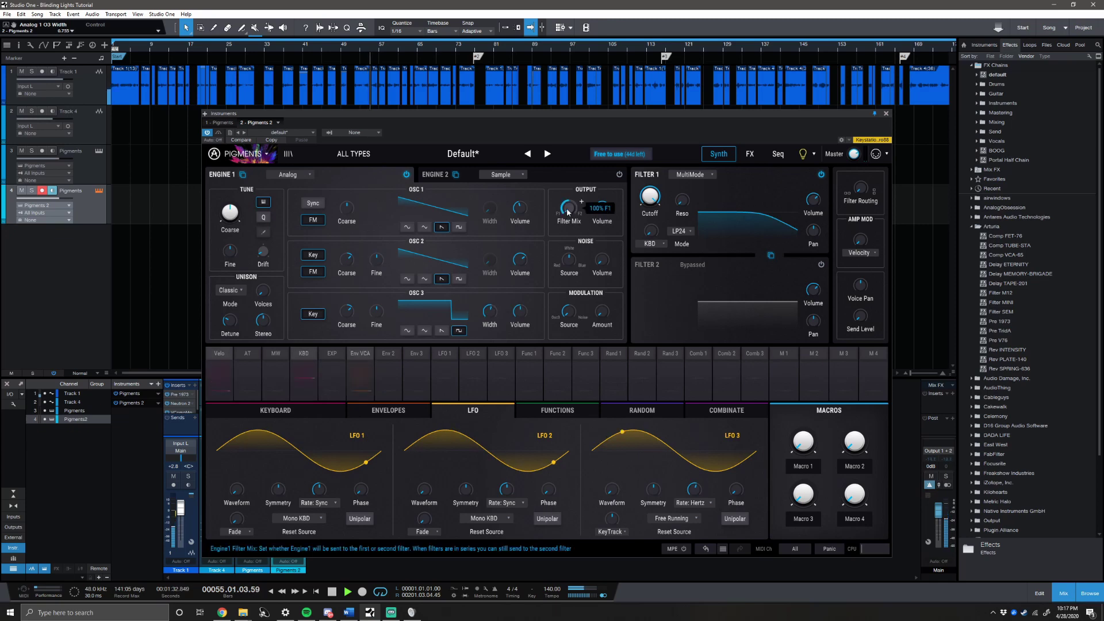
# - Change Filter 1 to the SEM type and lower its cutoff to around 6800 Hz
pyautogui.moveTo(600, 211)
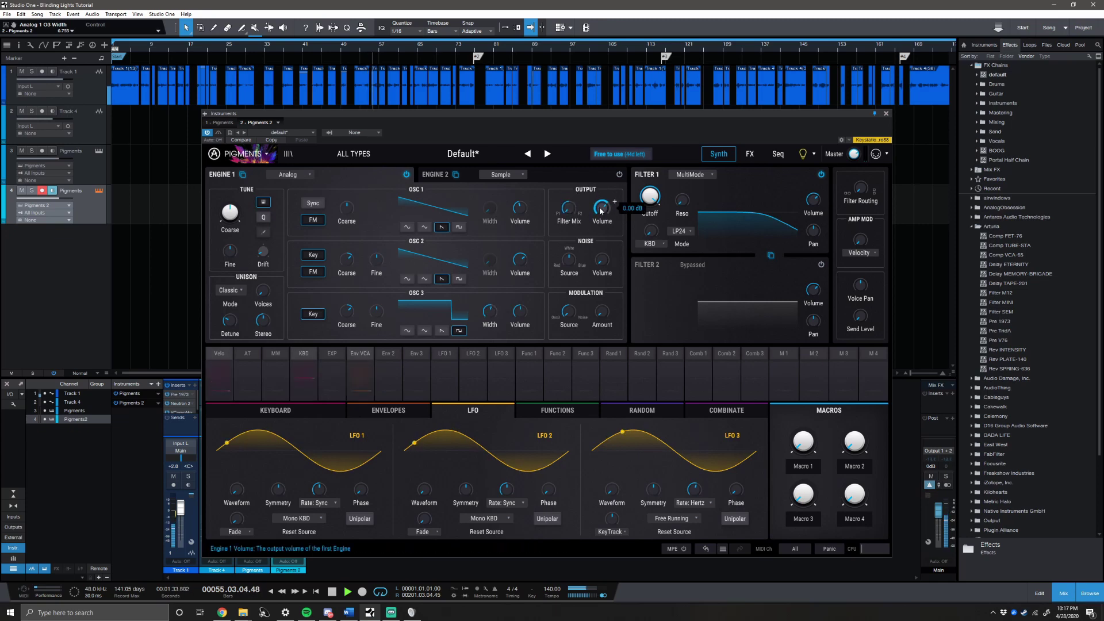
pyautogui.click(690, 176)
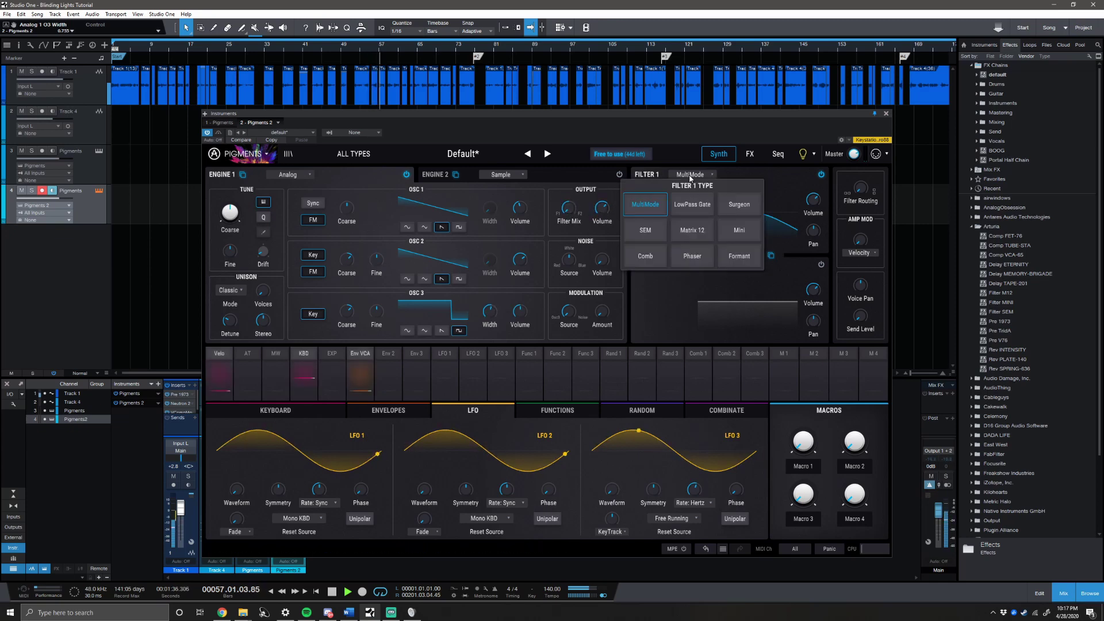
pyautogui.click(645, 230)
pyautogui.moveTo(650, 196)
pyautogui.scroll(-3, 661, 186)
pyautogui.scroll(-2, 661, 185)
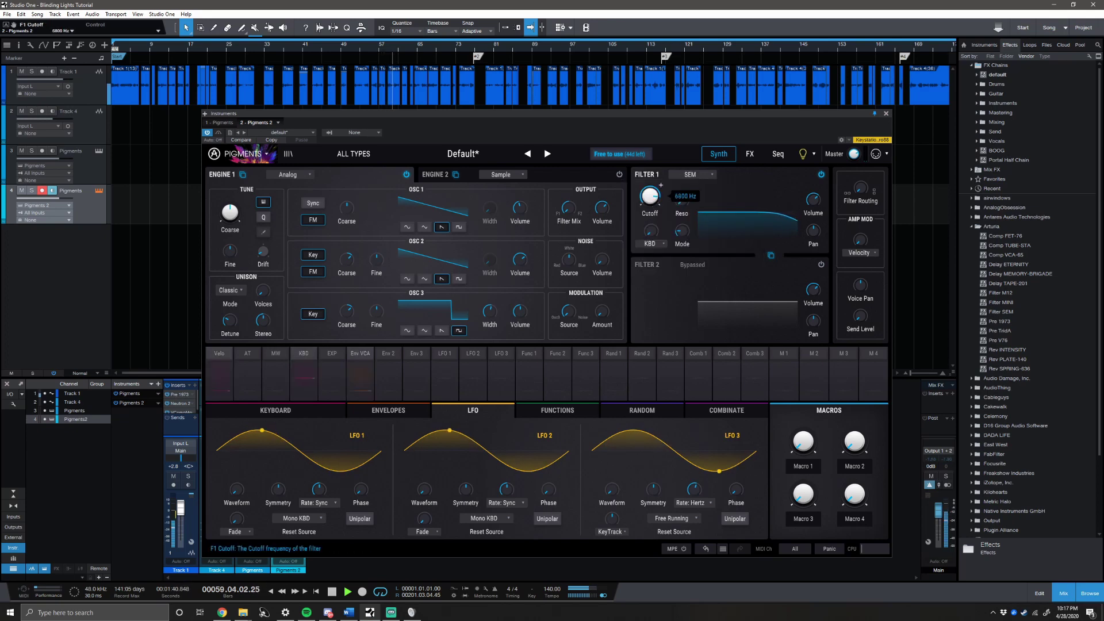
pyautogui.scroll(1, 661, 185)
pyautogui.moveTo(650, 206); pyautogui.dragTo(651, 205)
# - Raise Filter 1's resonance to about 0.79
pyautogui.scroll(2, 681, 199)
pyautogui.scroll(-1, 692, 194)
pyautogui.scroll(1, 692, 194)
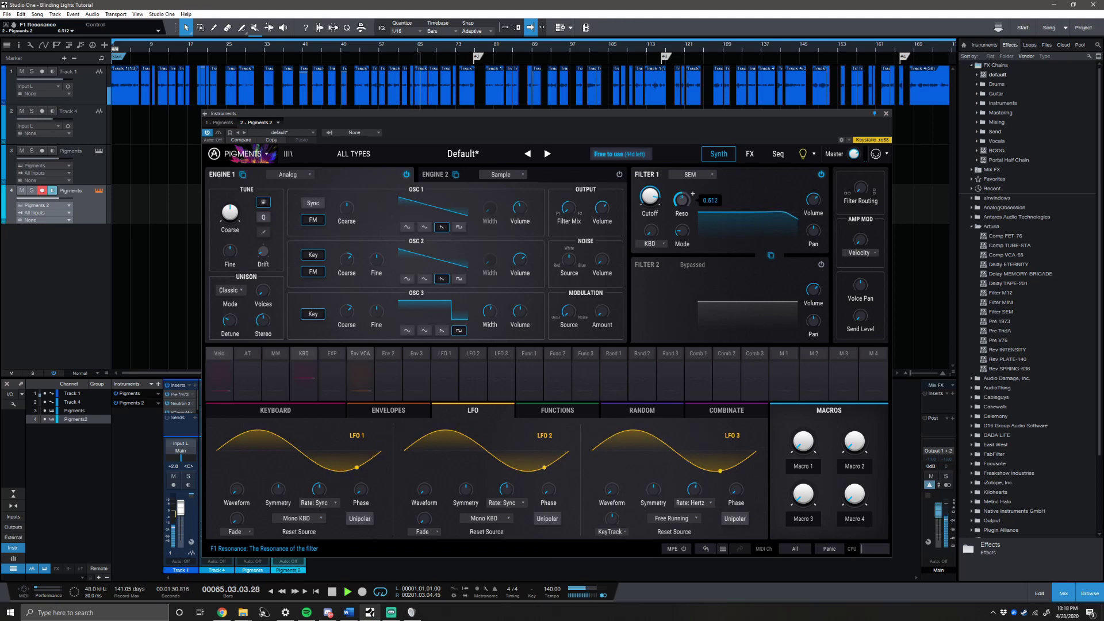
pyautogui.scroll(1, 693, 195)
pyautogui.scroll(3, 692, 194)
pyautogui.scroll(2, 693, 195)
pyautogui.scroll(1, 692, 194)
pyautogui.scroll(2, 694, 194)
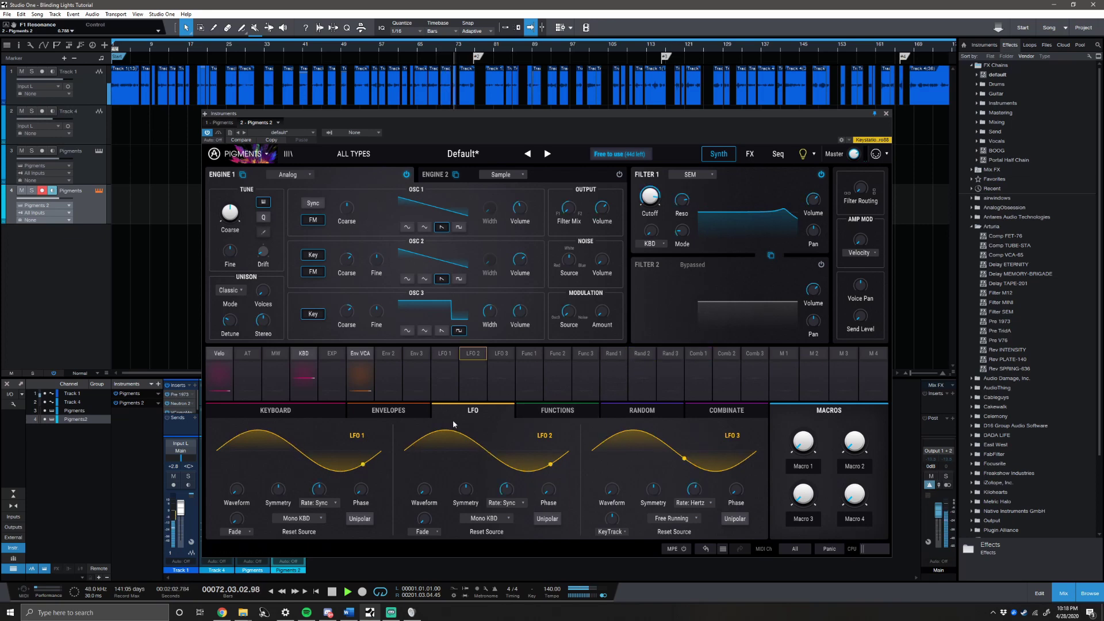
# - Increase the VCA envelope's attack slightly above 1 ms and set its decay to about 904 ms
pyautogui.click(392, 409)
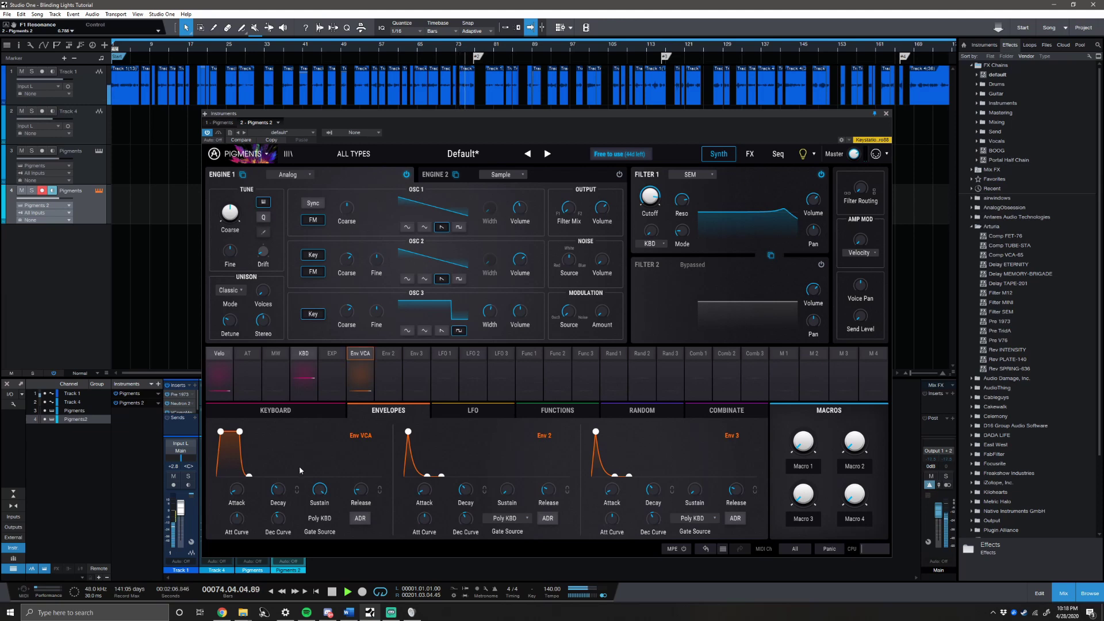
pyautogui.moveTo(240, 488)
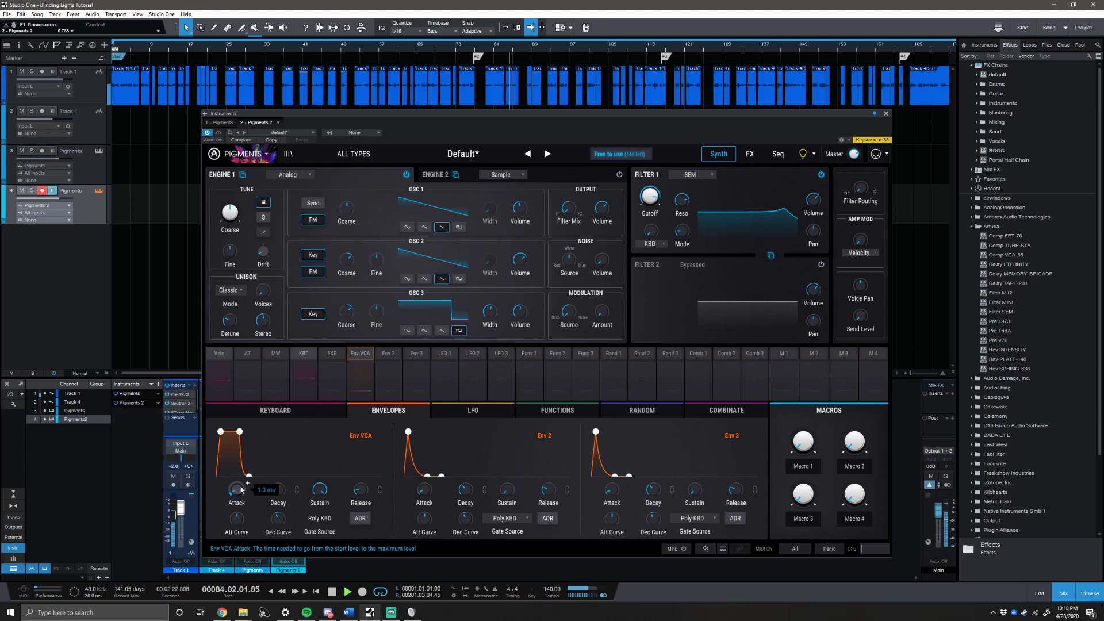
pyautogui.moveTo(239, 494); pyautogui.dragTo(239, 489)
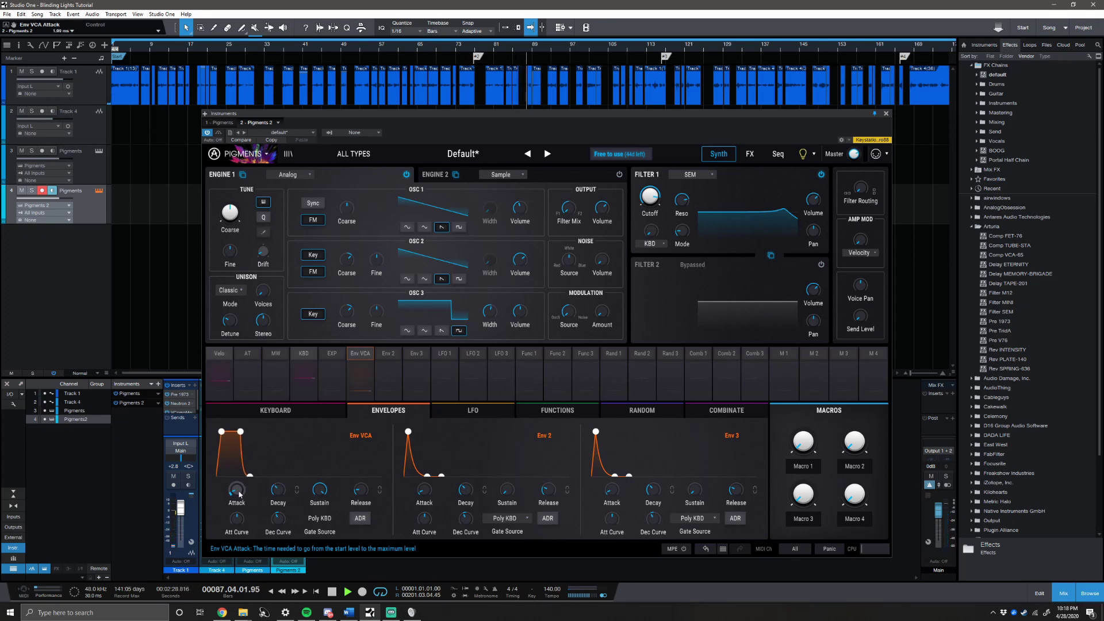
pyautogui.moveTo(281, 492)
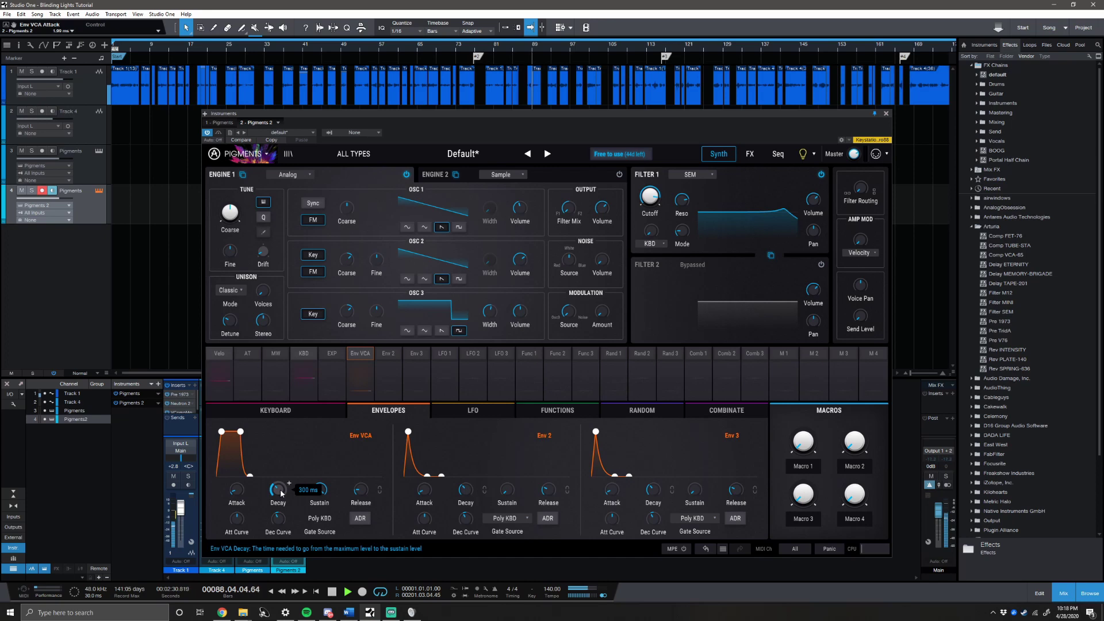
pyautogui.moveTo(289, 484); pyautogui.dragTo(289, 485)
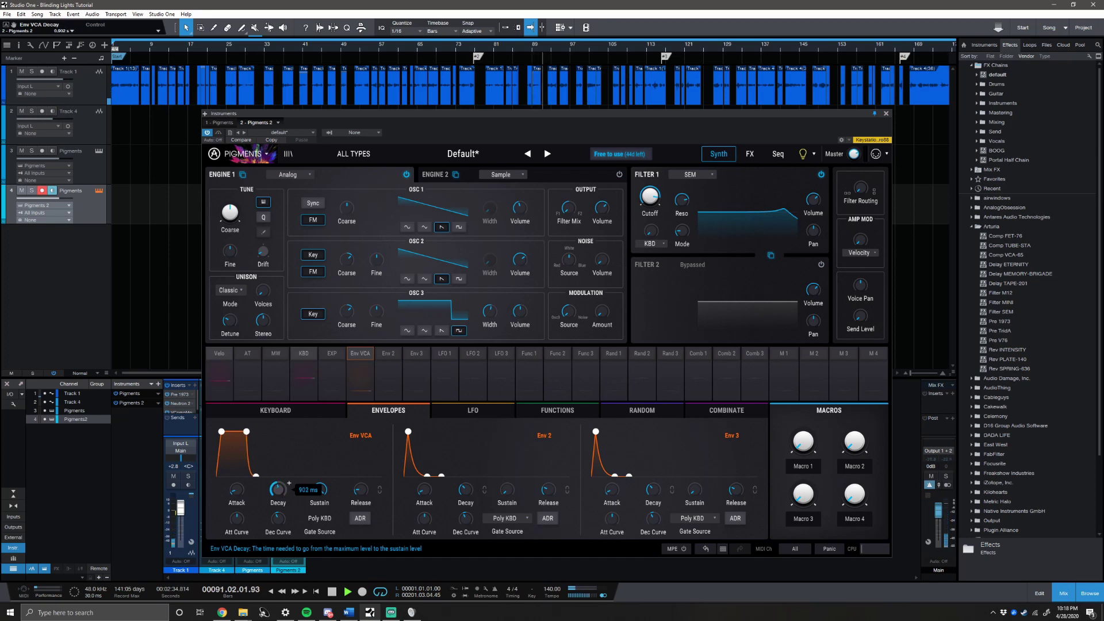
# - Set the VCA envelope's sustain to 0 and its release to about 590 ms
pyautogui.moveTo(318, 496)
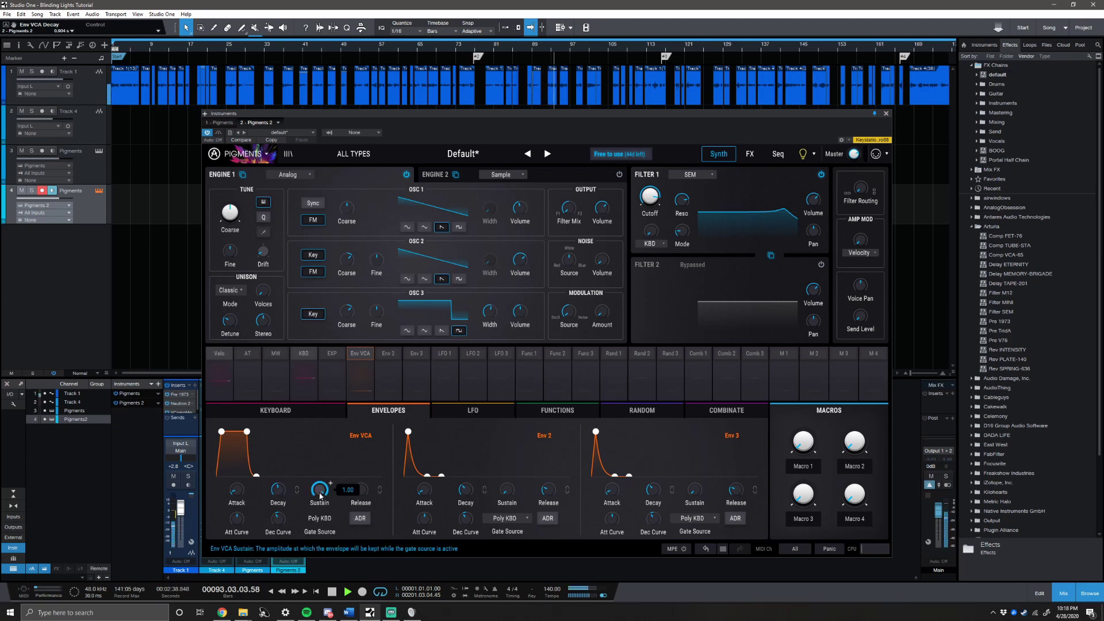
pyautogui.moveTo(321, 491); pyautogui.dragTo(322, 521)
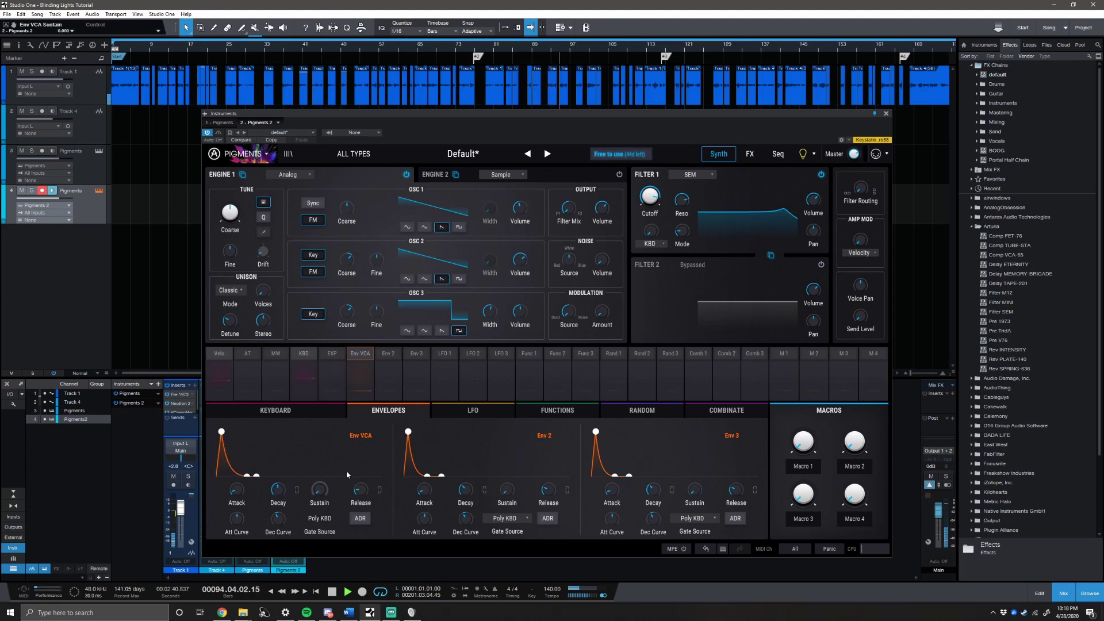
pyautogui.moveTo(362, 493)
pyautogui.moveTo(361, 489)
pyautogui.mouseDown()
pyautogui.moveTo(360, 477)
pyautogui.moveTo(361, 489)
pyautogui.mouseUp()
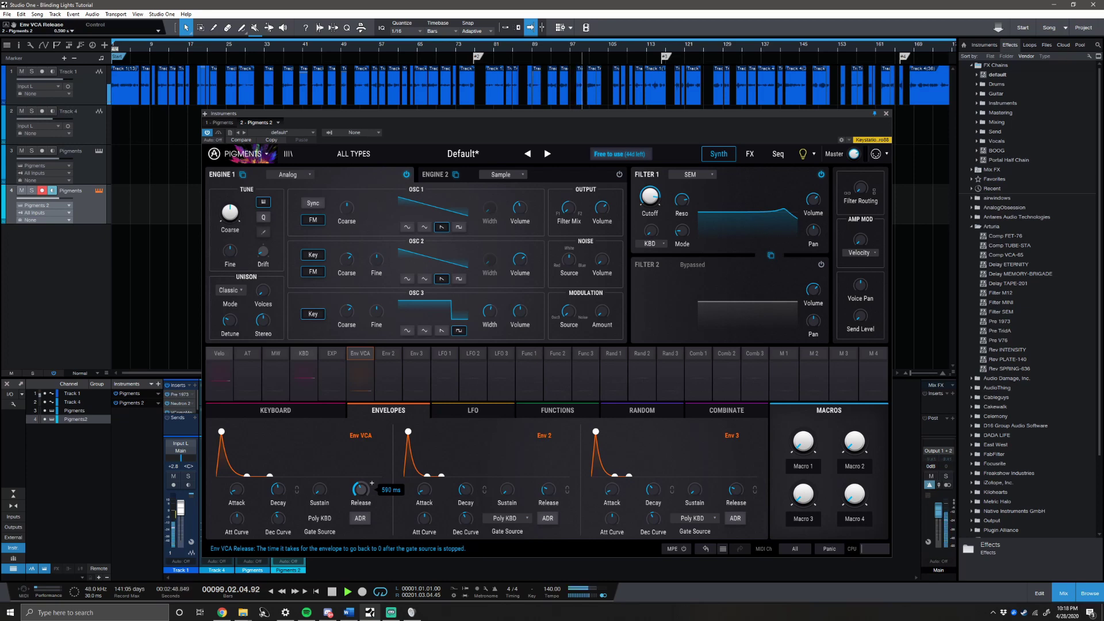
pyautogui.moveTo(361, 489); pyautogui.dragTo(361, 489)
# - Adjust the VCA envelope's attack curve to about -7.84
pyautogui.moveTo(238, 521)
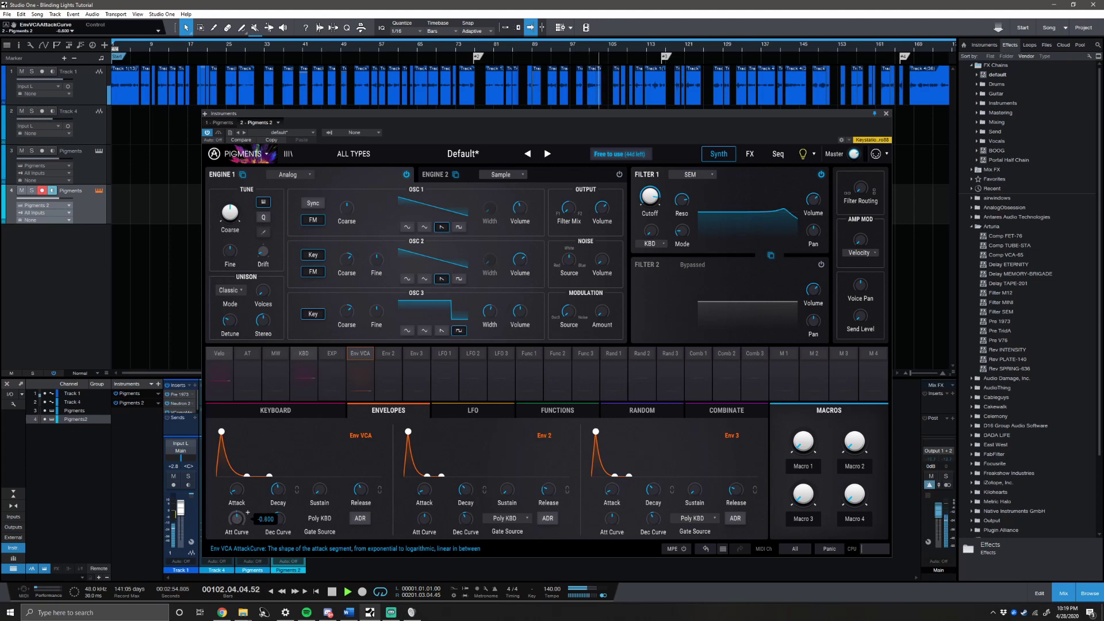
pyautogui.moveTo(238, 522); pyautogui.dragTo(237, 528)
pyautogui.scroll(-1, 237, 517)
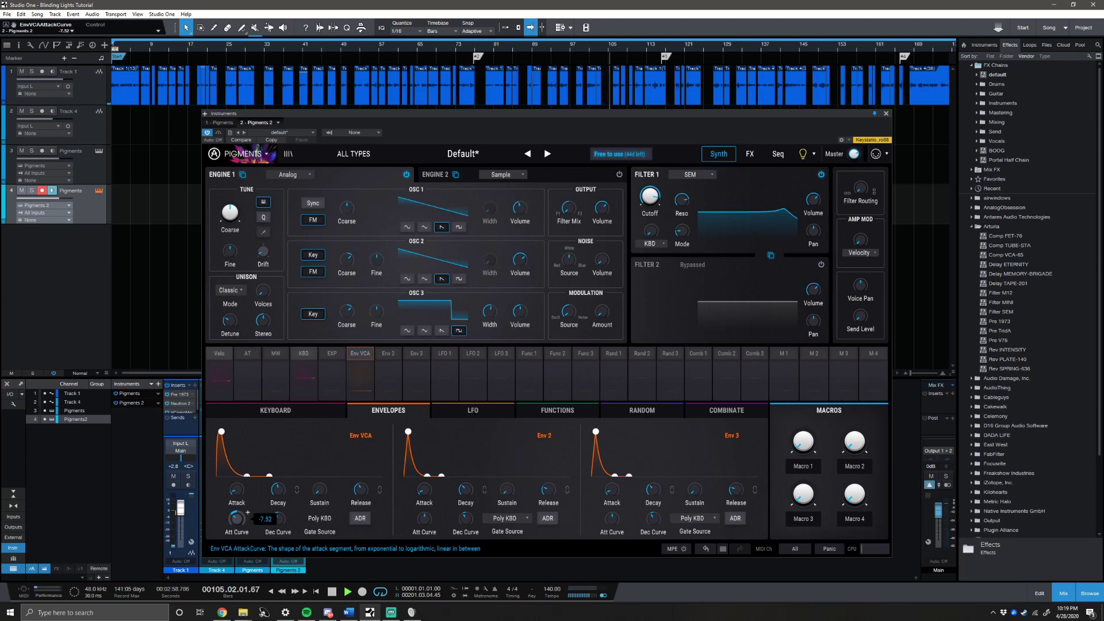
pyautogui.scroll(-1, 248, 512)
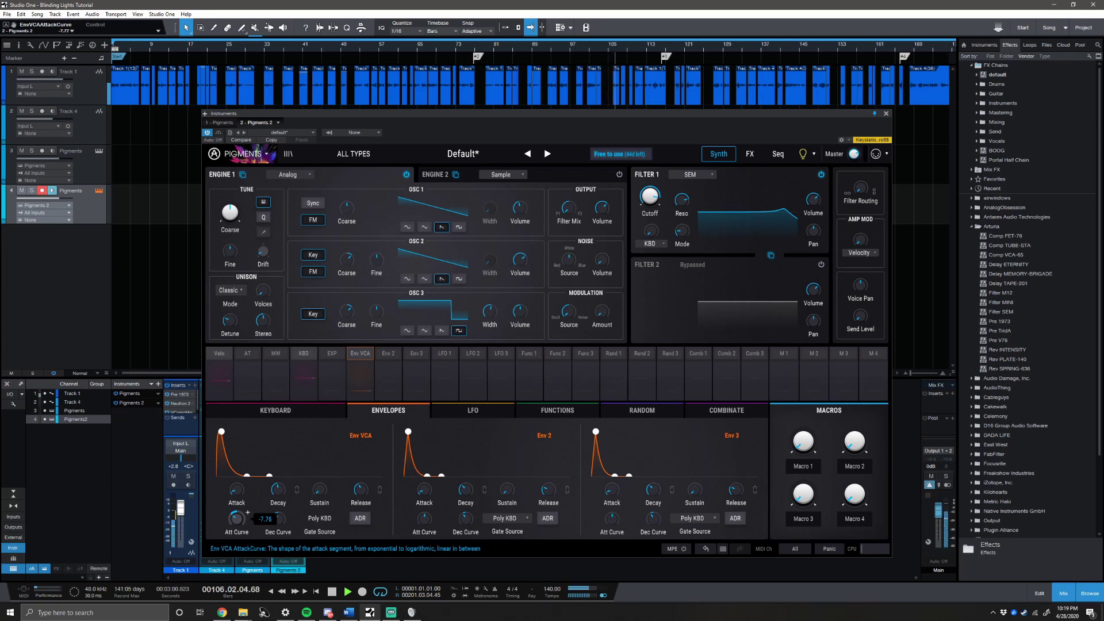
pyautogui.scroll(-1, 247, 513)
pyautogui.scroll(-1, 247, 512)
pyautogui.scroll(1, 248, 512)
pyautogui.scroll(-1, 247, 513)
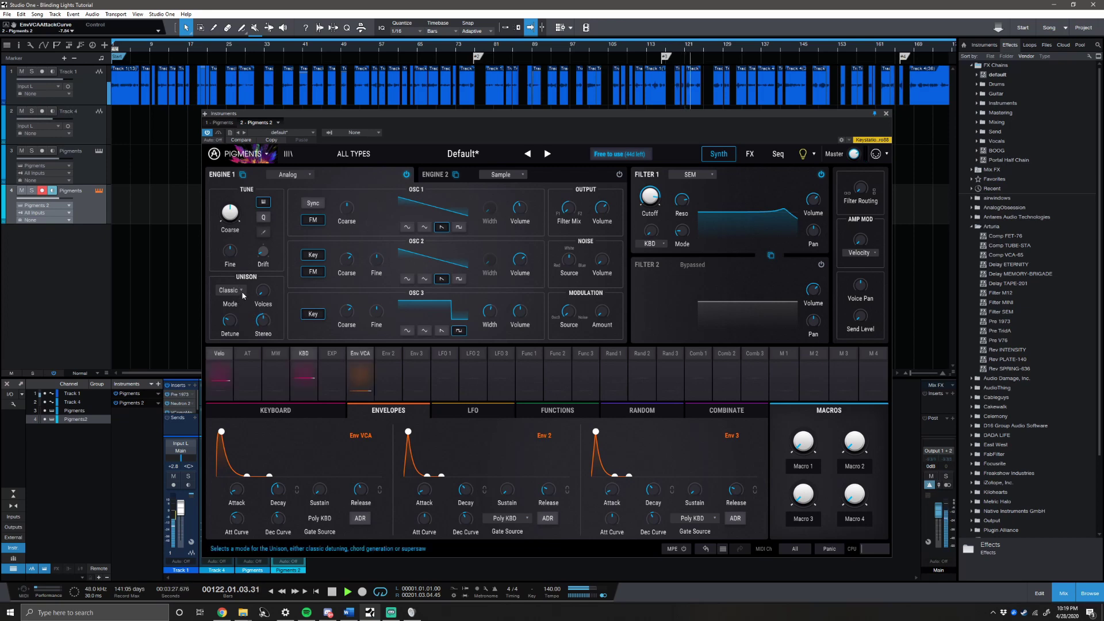
# - Configure Engine 1's unison with 3 voices, about 1.5% detune and about 66% stereo width
pyautogui.moveTo(263, 291)
pyautogui.mouseDown()
pyautogui.moveTo(263, 274)
pyautogui.moveTo(262, 286)
pyautogui.mouseUp()
pyautogui.moveTo(231, 319)
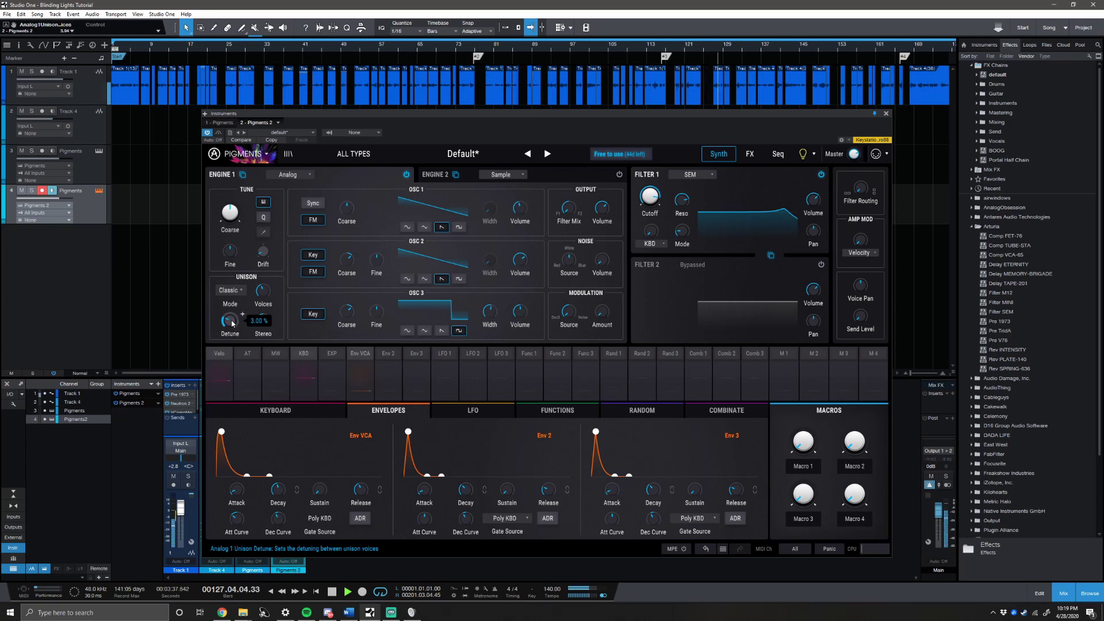
pyautogui.moveTo(232, 324); pyautogui.dragTo(232, 333)
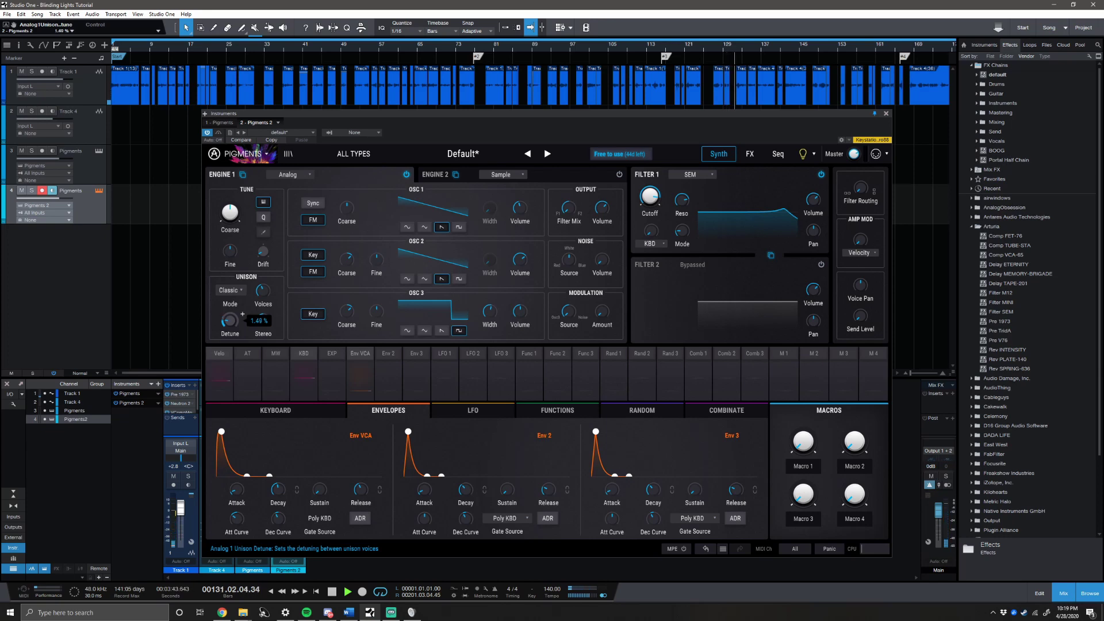
pyautogui.moveTo(266, 326)
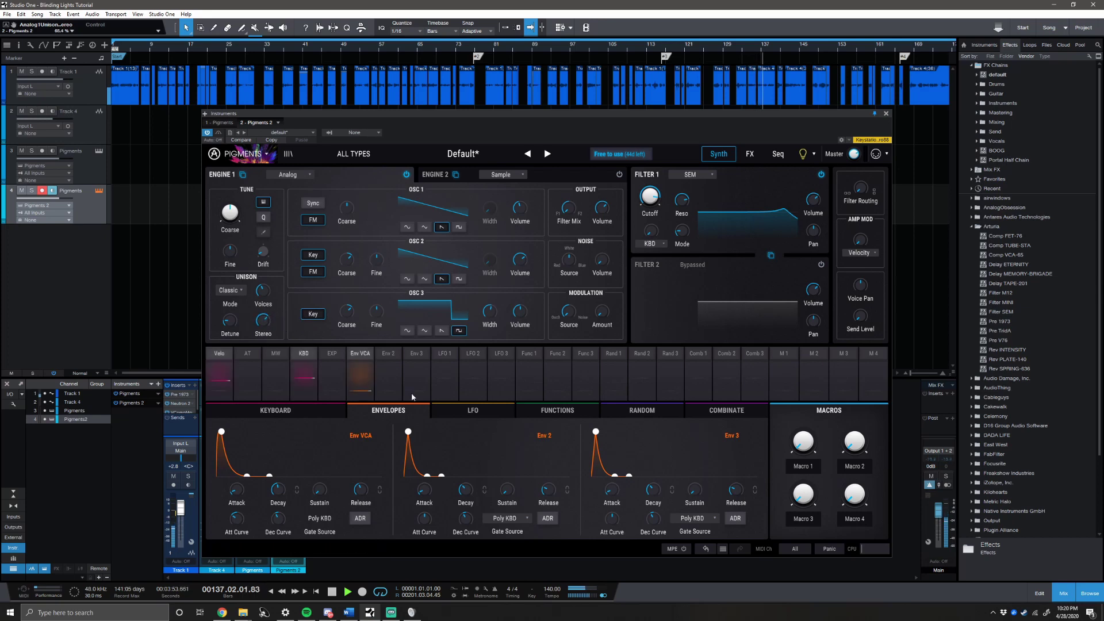
# - Route LFO 1 to Engine 1's fine tune with a modulation amount of 0.02
pyautogui.click(461, 412)
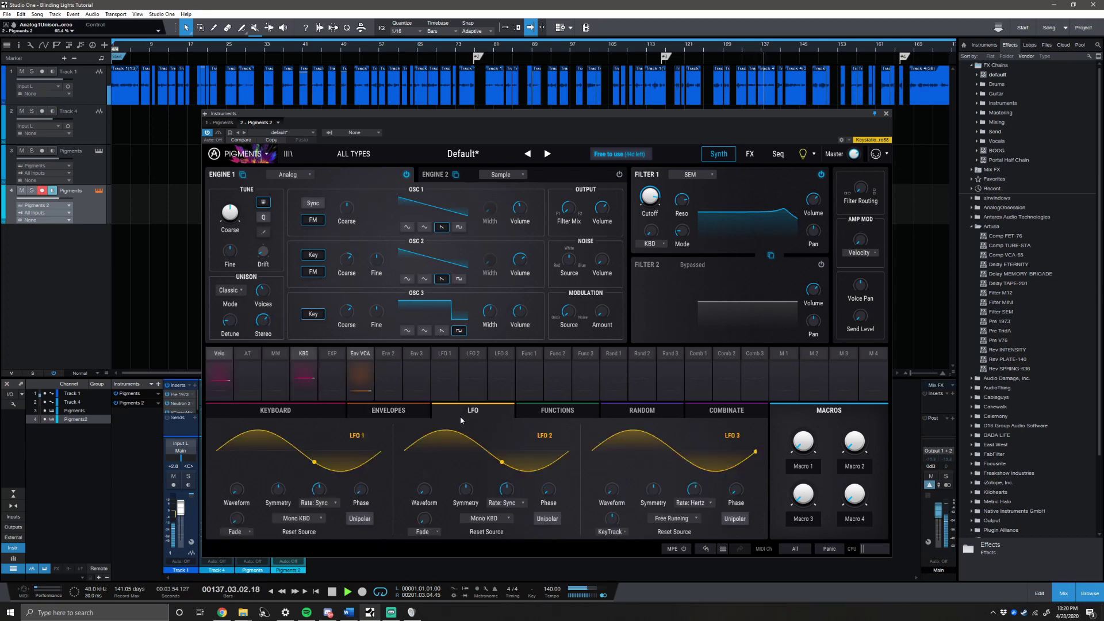
pyautogui.click(449, 355)
pyautogui.moveTo(230, 252); pyautogui.dragTo(229, 247)
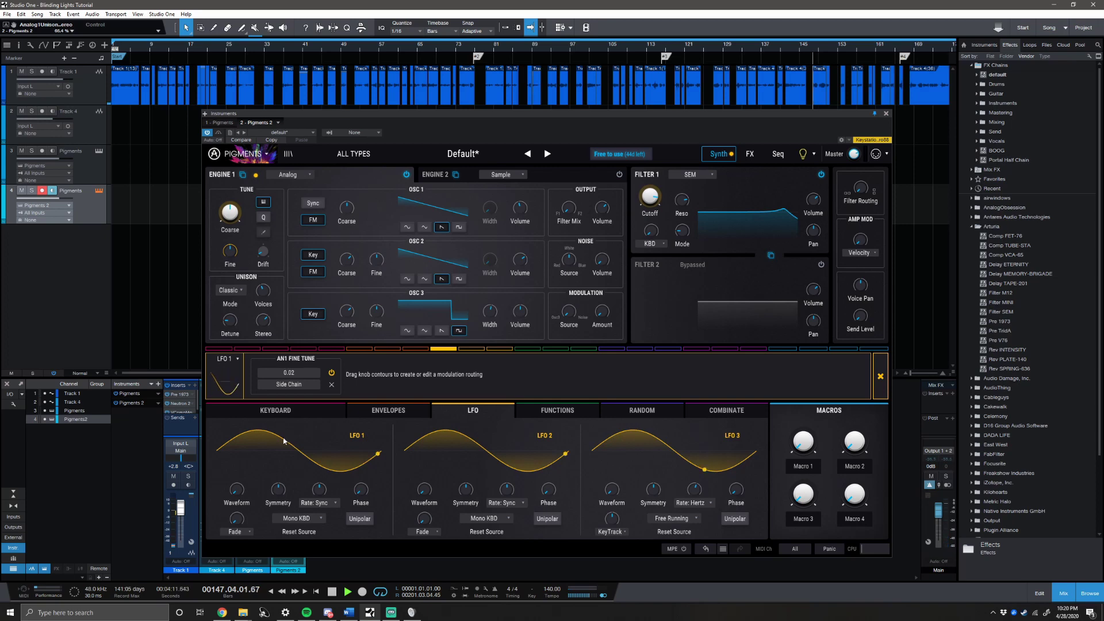
# - Set LFO 1's symmetry to about 0.372 and its rate to Hertz mode at about 0.686 Hz
pyautogui.moveTo(243, 495)
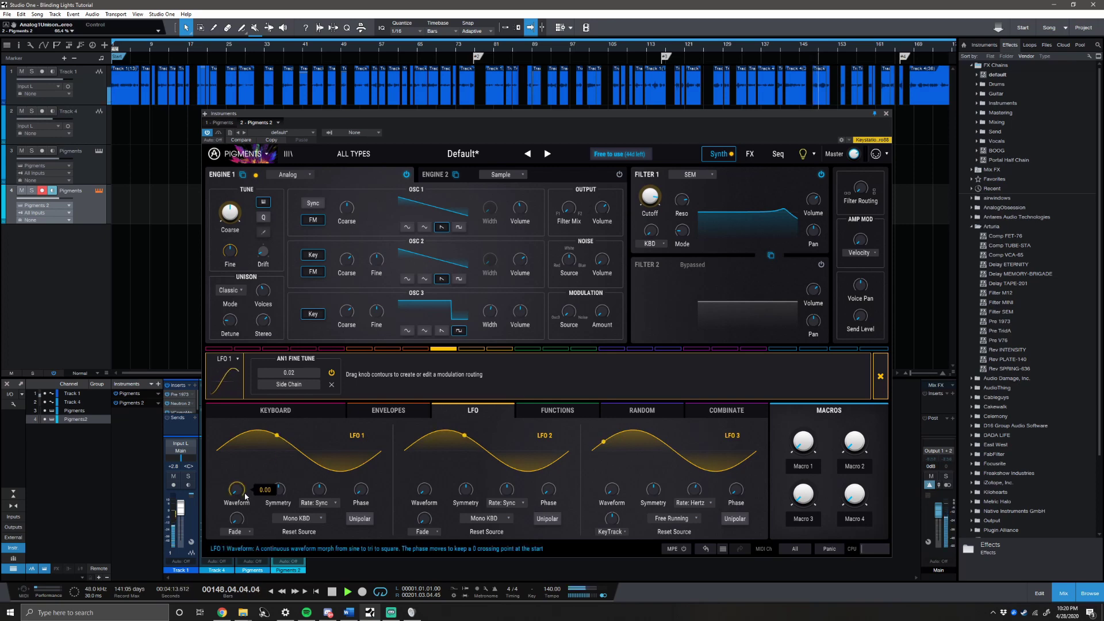
pyautogui.moveTo(276, 491)
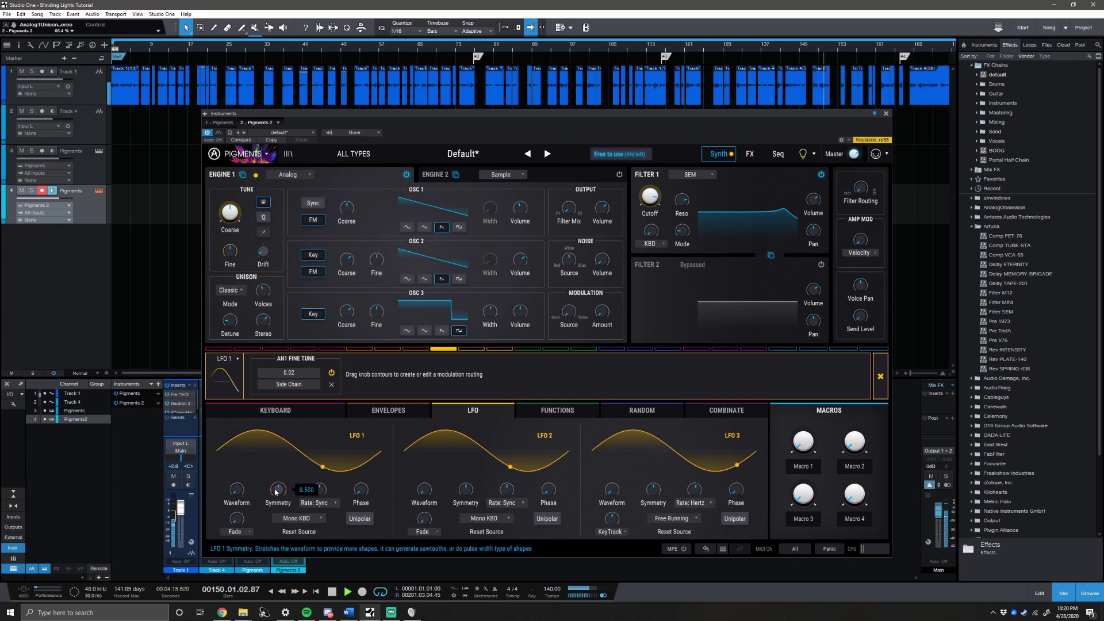
pyautogui.moveTo(277, 492); pyautogui.dragTo(276, 504)
pyautogui.click(333, 504)
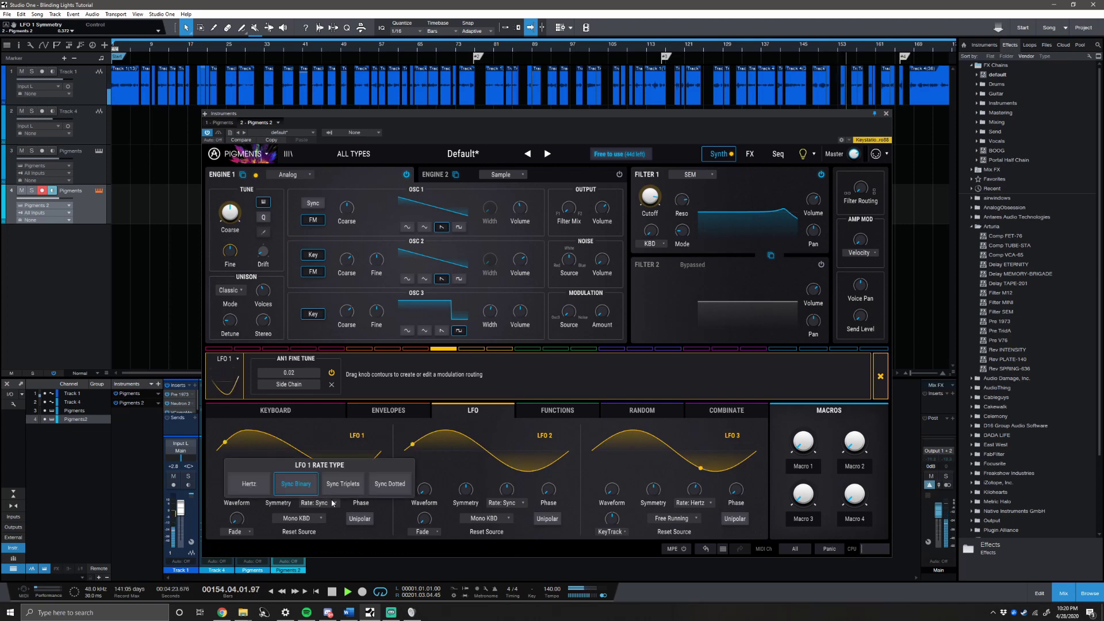
pyautogui.click(249, 484)
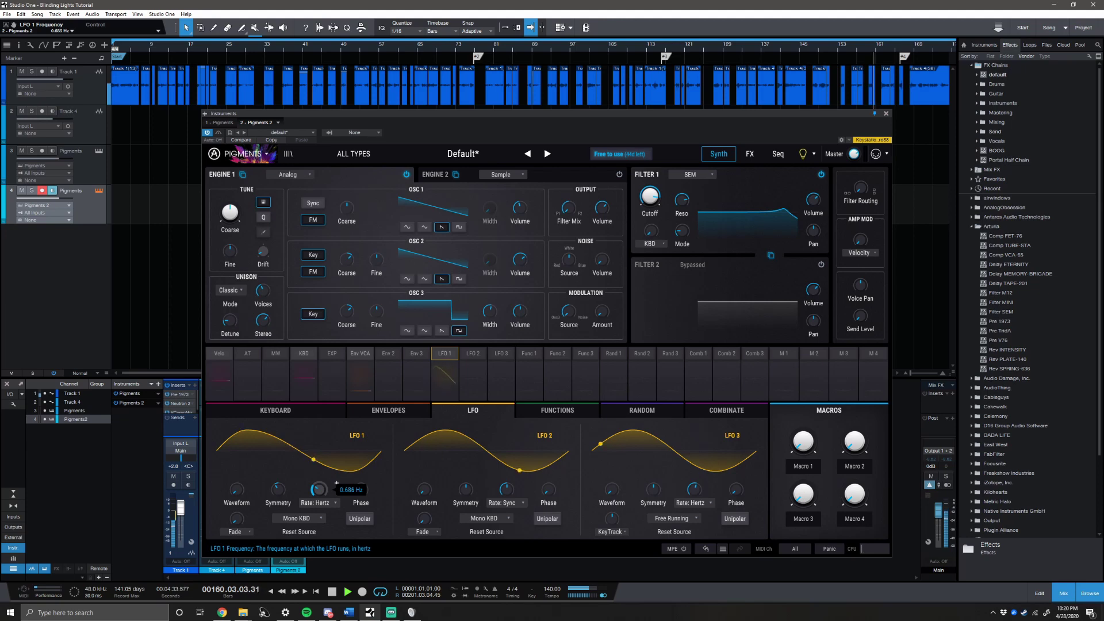
# - Set LFO 1's phase to about 5° and its reset source to Poly KBD
pyautogui.moveTo(361, 490); pyautogui.dragTo(360, 488)
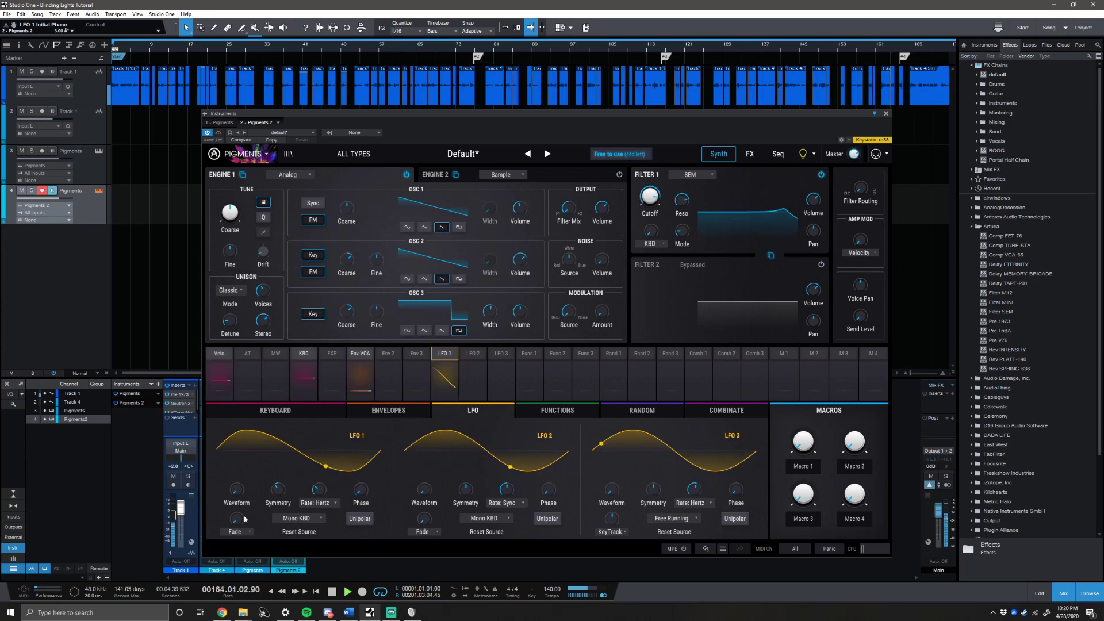
pyautogui.click(296, 518)
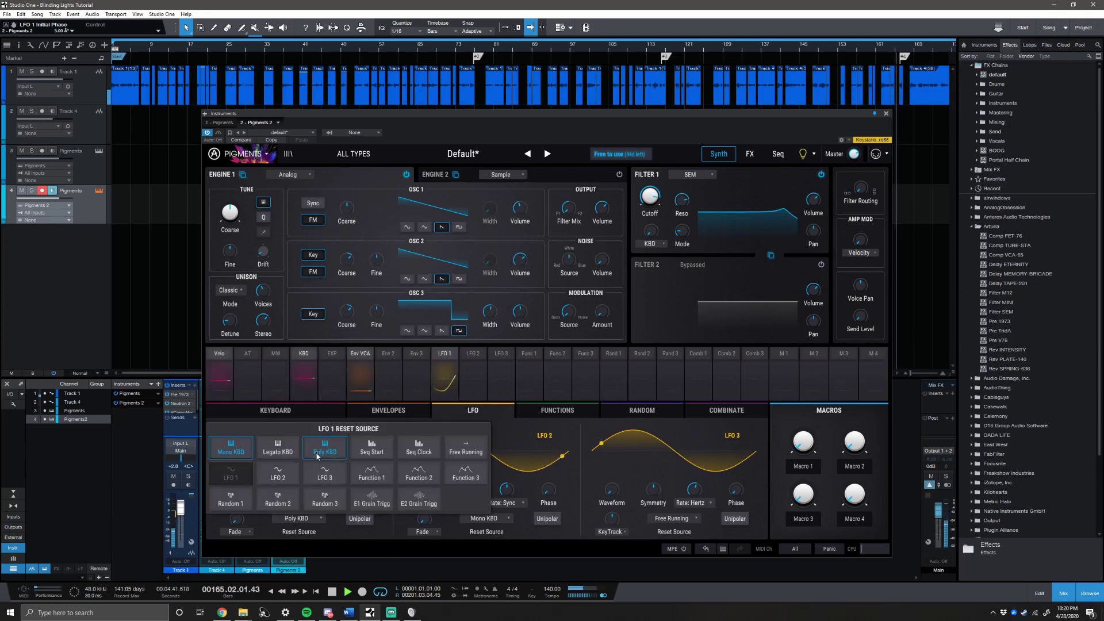
pyautogui.click(322, 451)
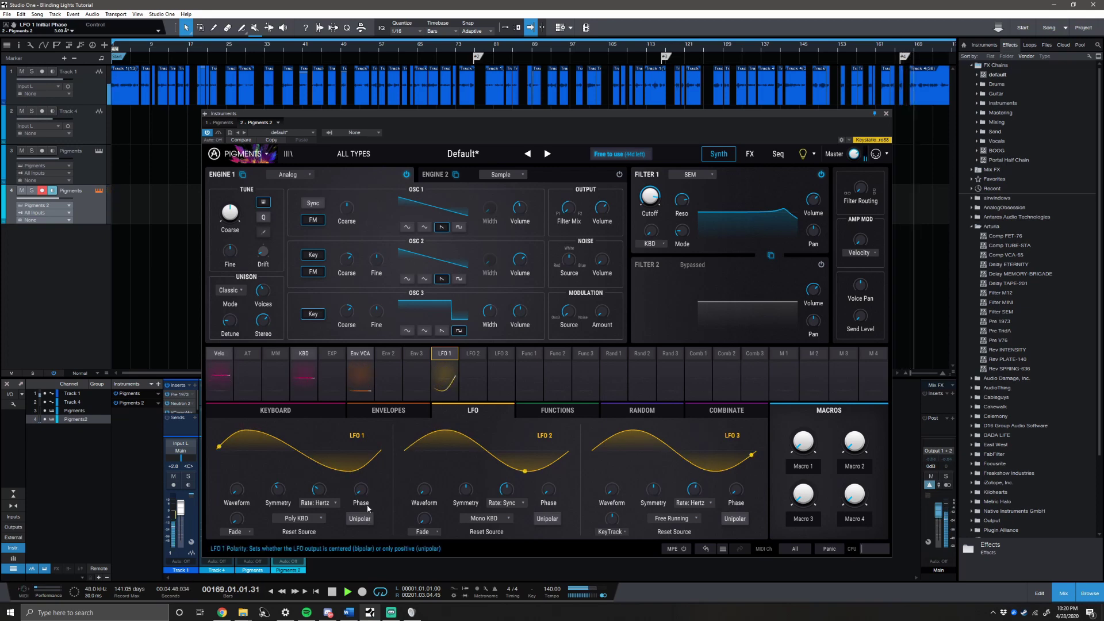
# - Show the synth's effects and set the Bus B reverb's dry/wet mix to about 34%
pyautogui.click(751, 154)
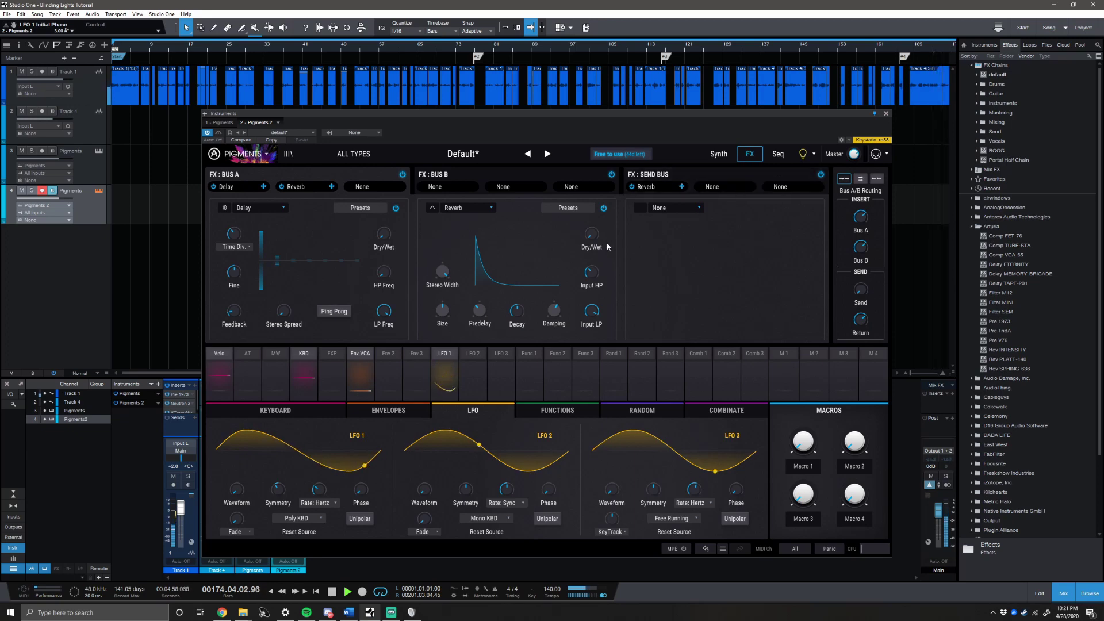
pyautogui.moveTo(596, 240)
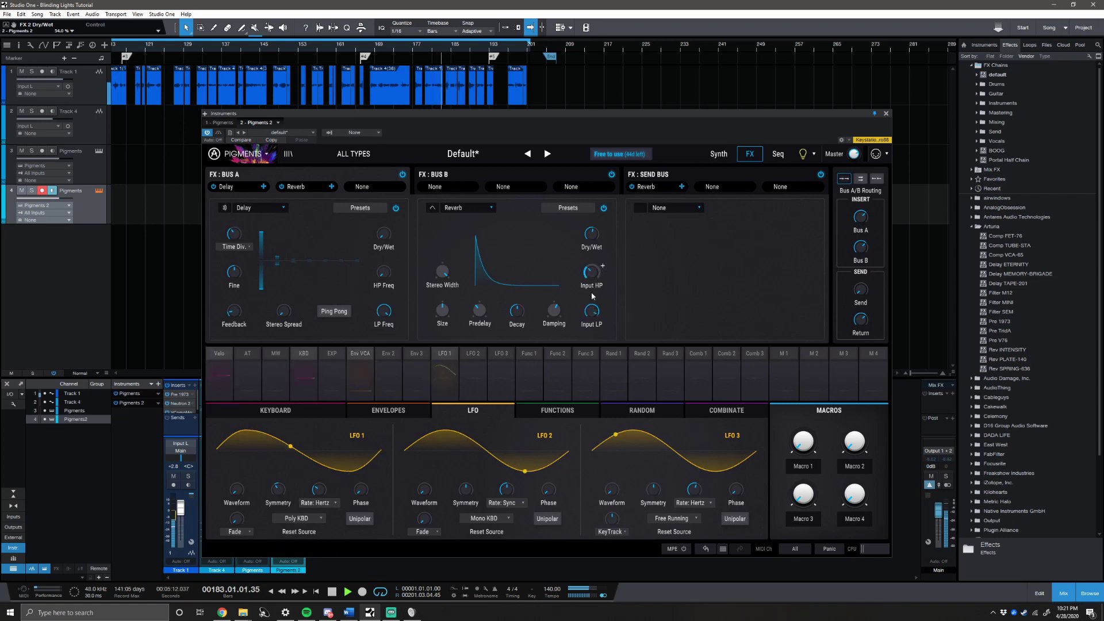
pyautogui.moveTo(511, 317)
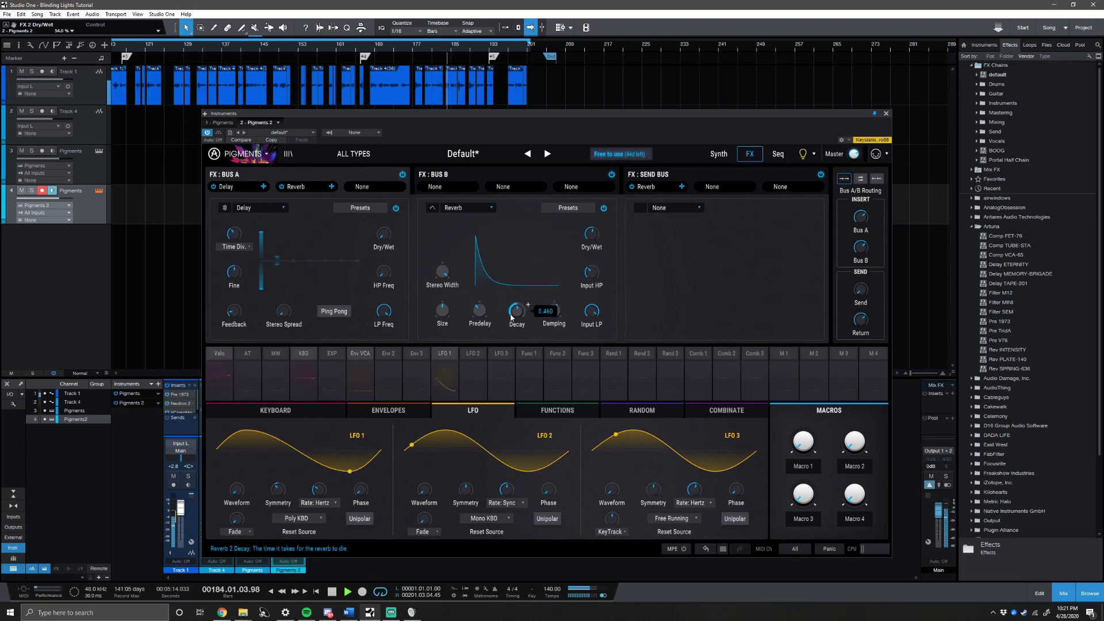
pyautogui.moveTo(553, 315)
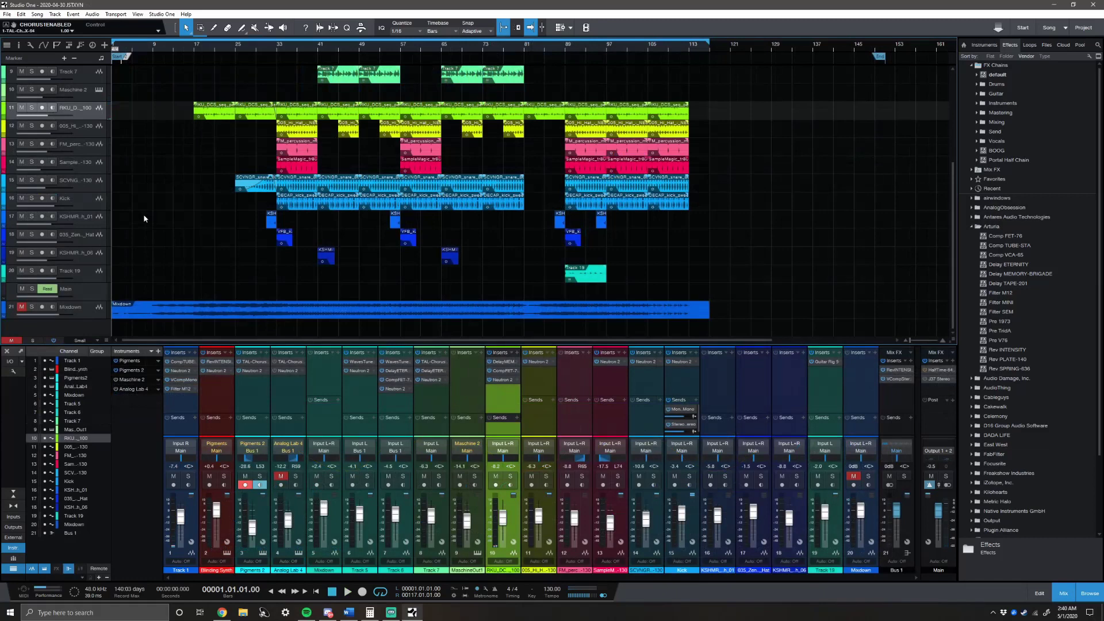
# - Play the finished arrangement and open the first clip of the red Blinding Synth track in the note editor
pyautogui.press('space')
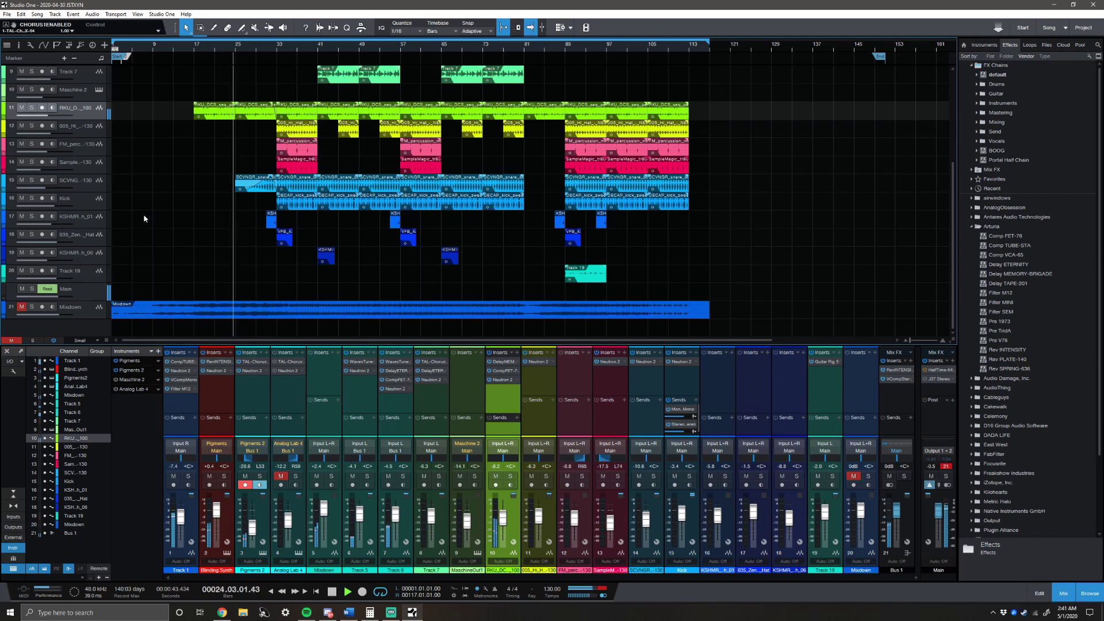
pyautogui.scroll(5, 200, 167)
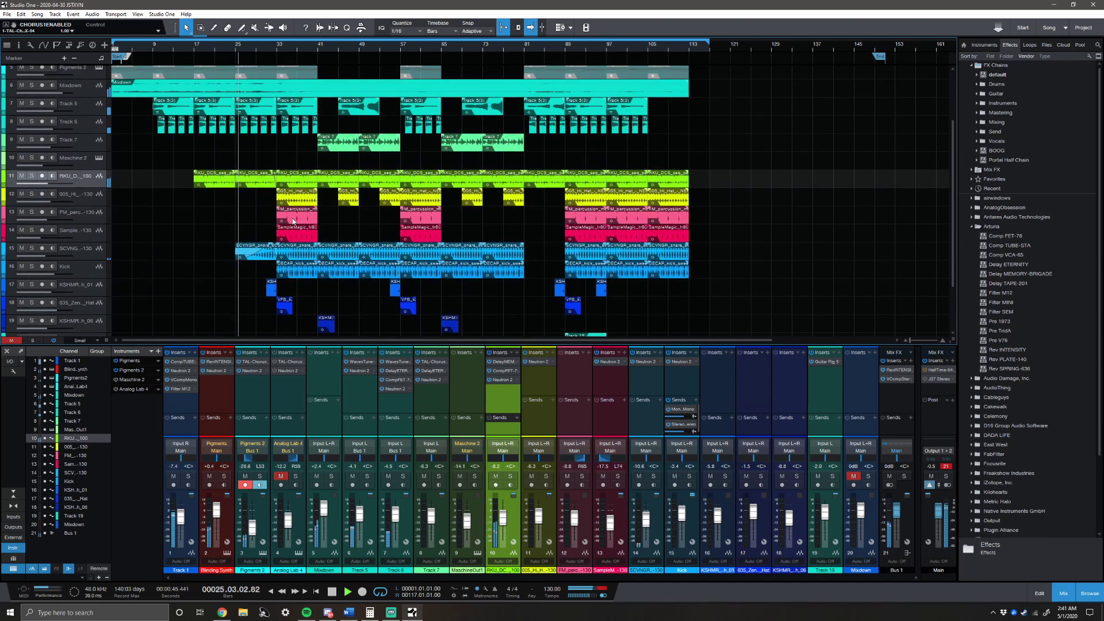
pyautogui.scroll(1, 288, 205)
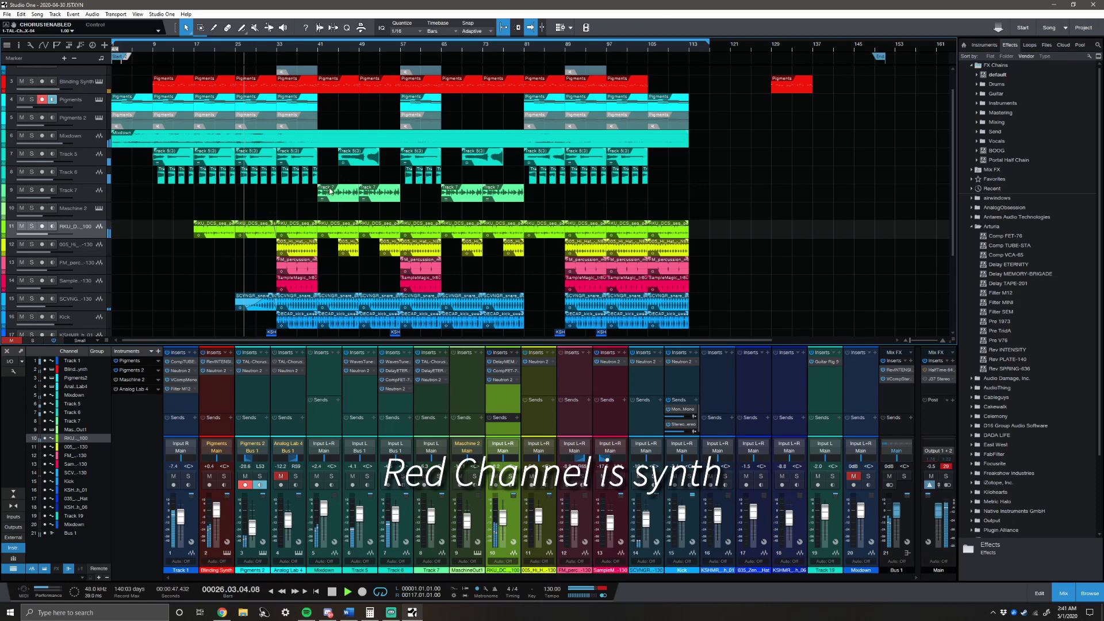
pyautogui.scroll(2, 292, 137)
pyautogui.scroll(6, 288, 137)
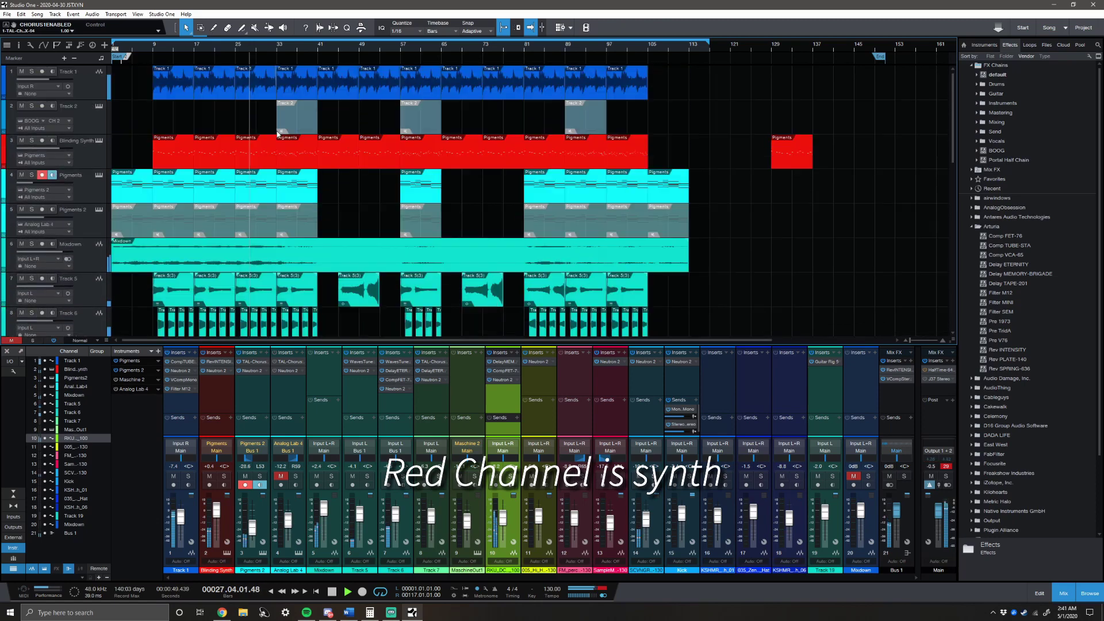
pyautogui.doubleClick(172, 151)
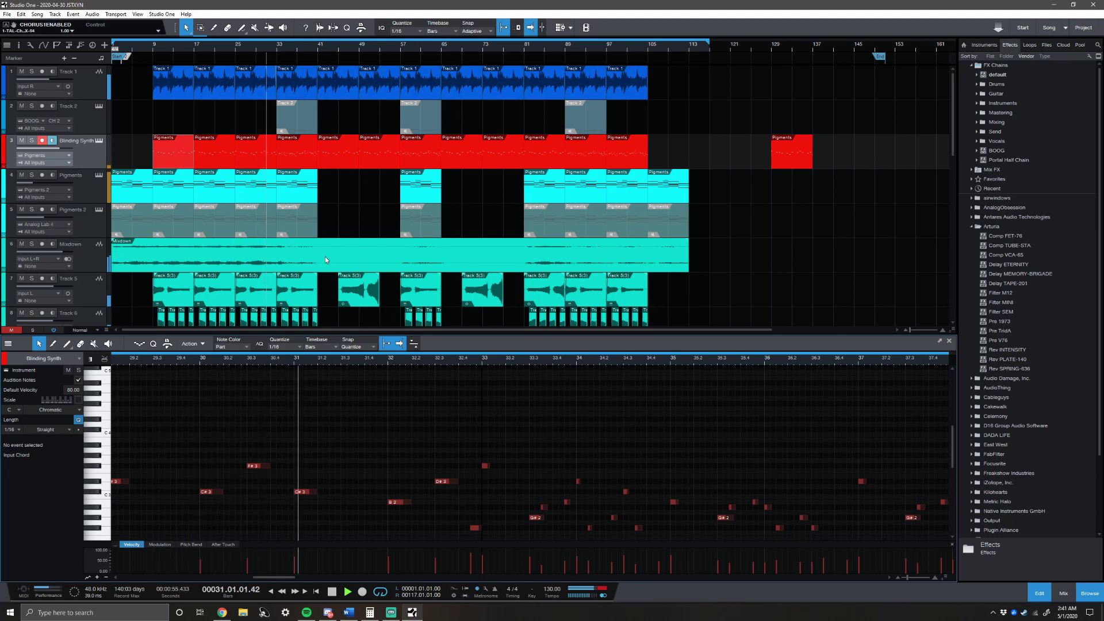
pyautogui.scroll(-1, 326, 240)
pyautogui.scroll(1, 325, 241)
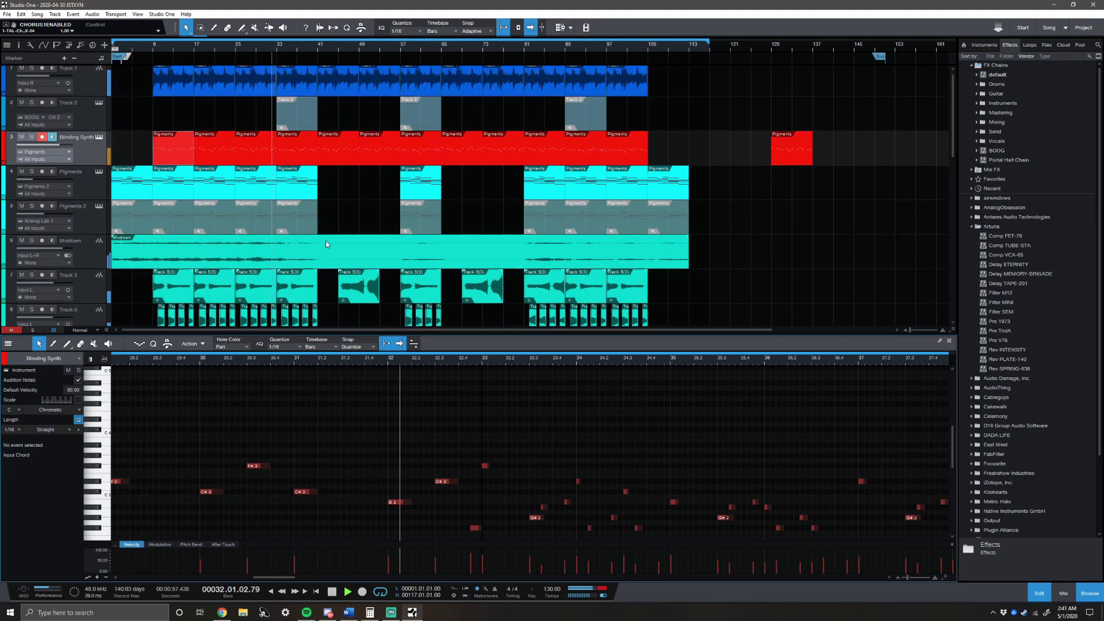
pyautogui.scroll(-2, 323, 241)
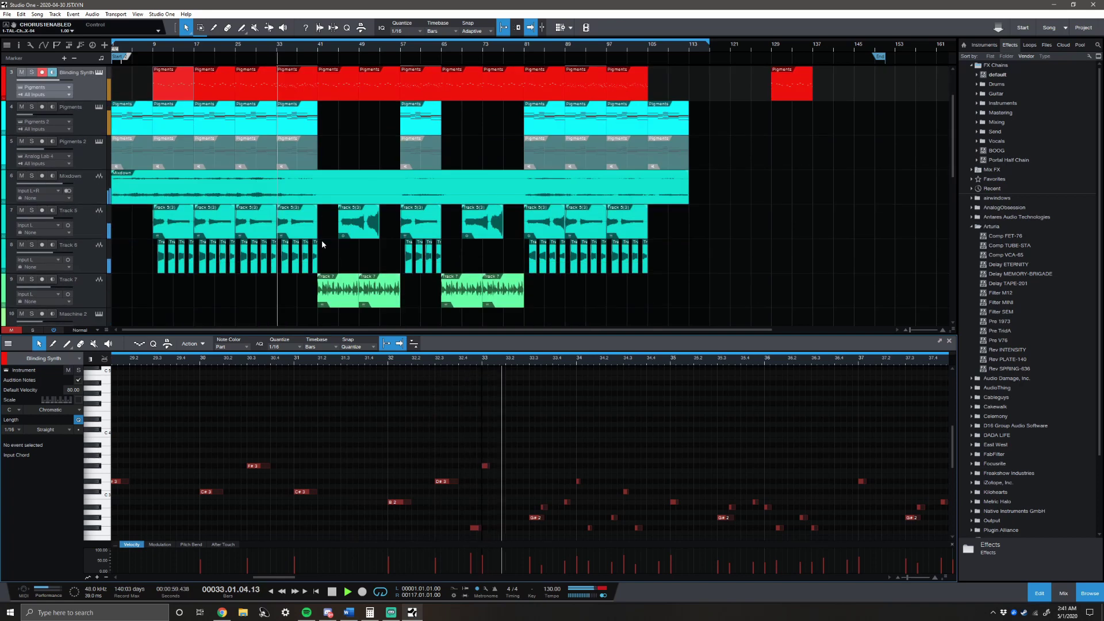